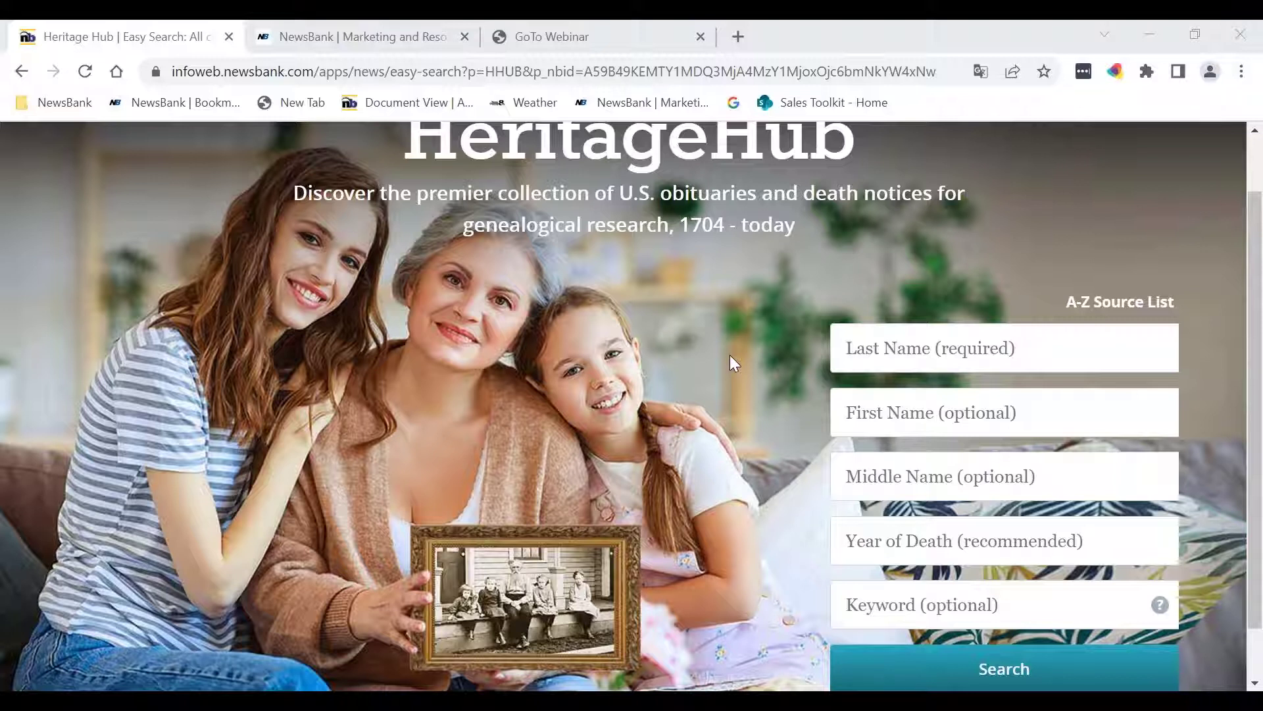
# Step: Sort the A-Z source list by date with newest sources first, then return to the search home page
pyautogui.click(1097, 302)
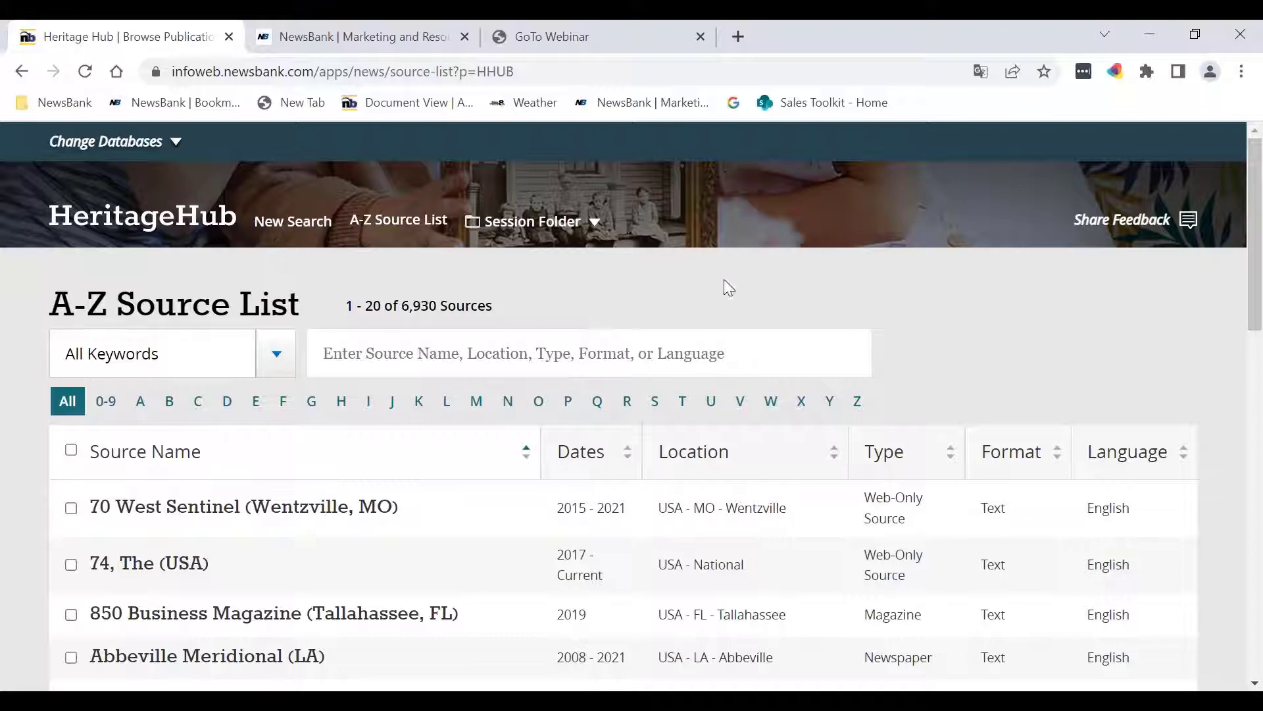
pyautogui.scroll(-2, 817, 282)
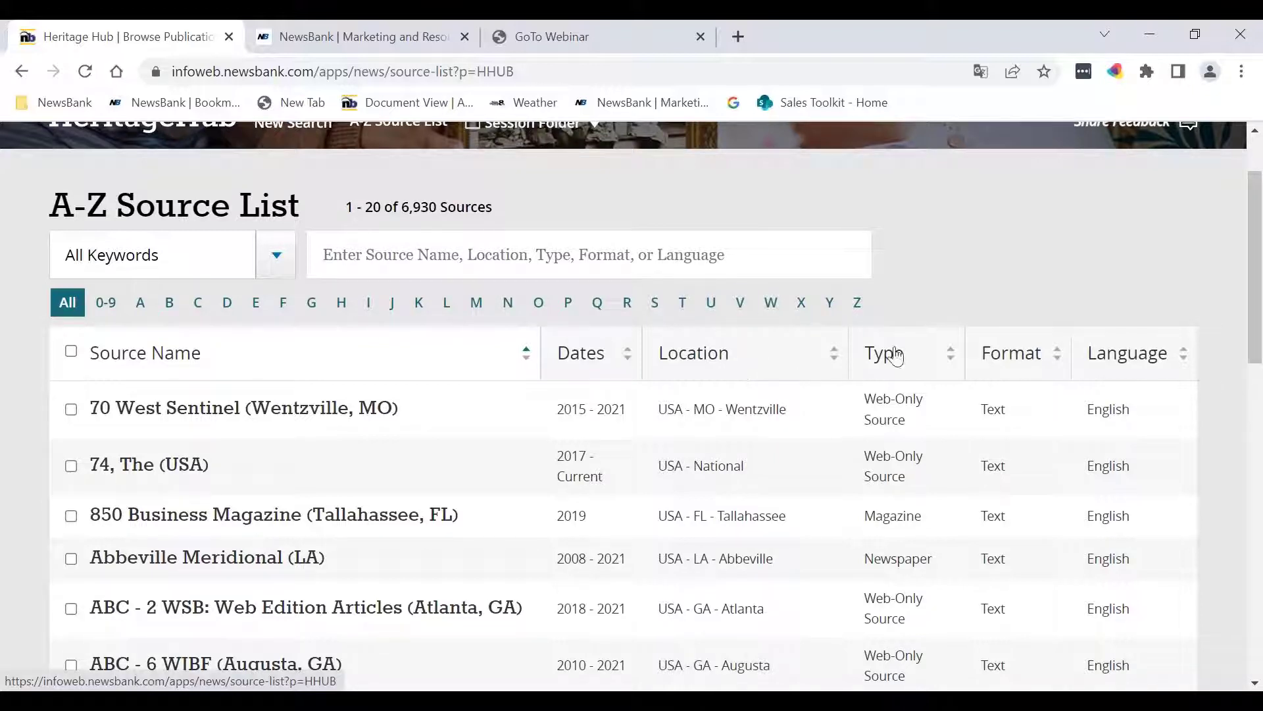
pyautogui.click(606, 366)
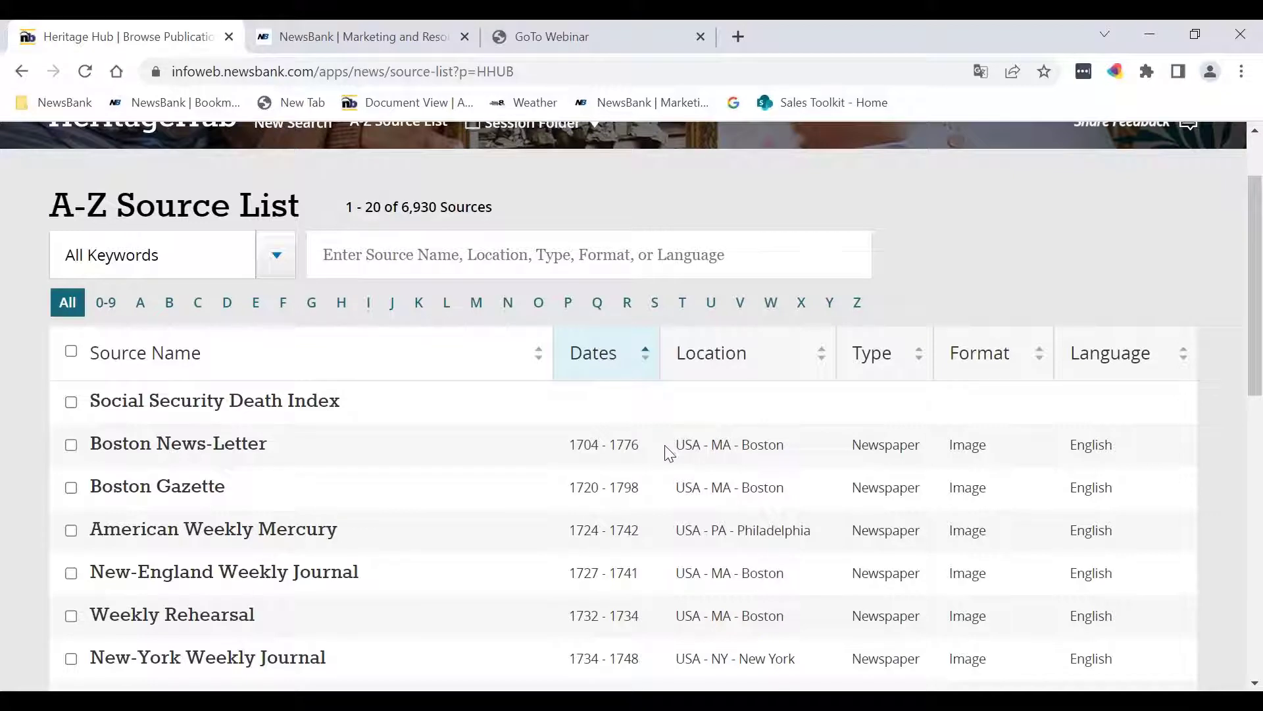
pyautogui.click(611, 359)
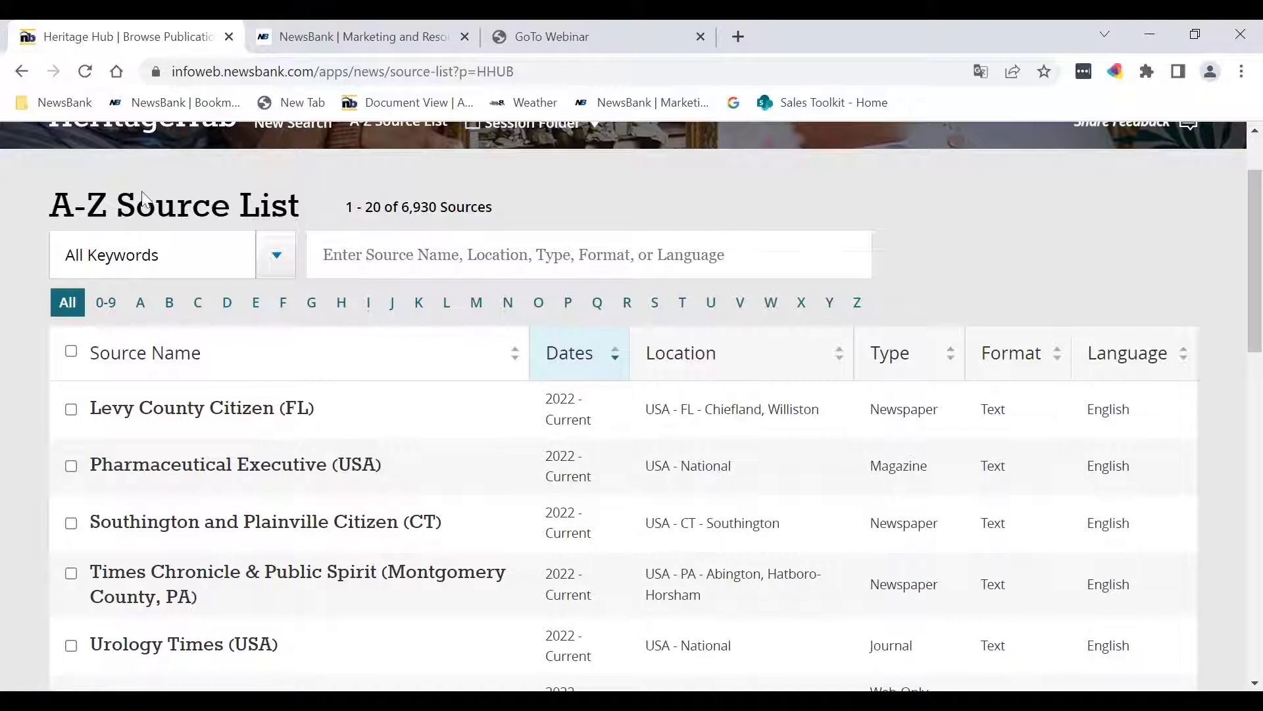
pyautogui.click(169, 141)
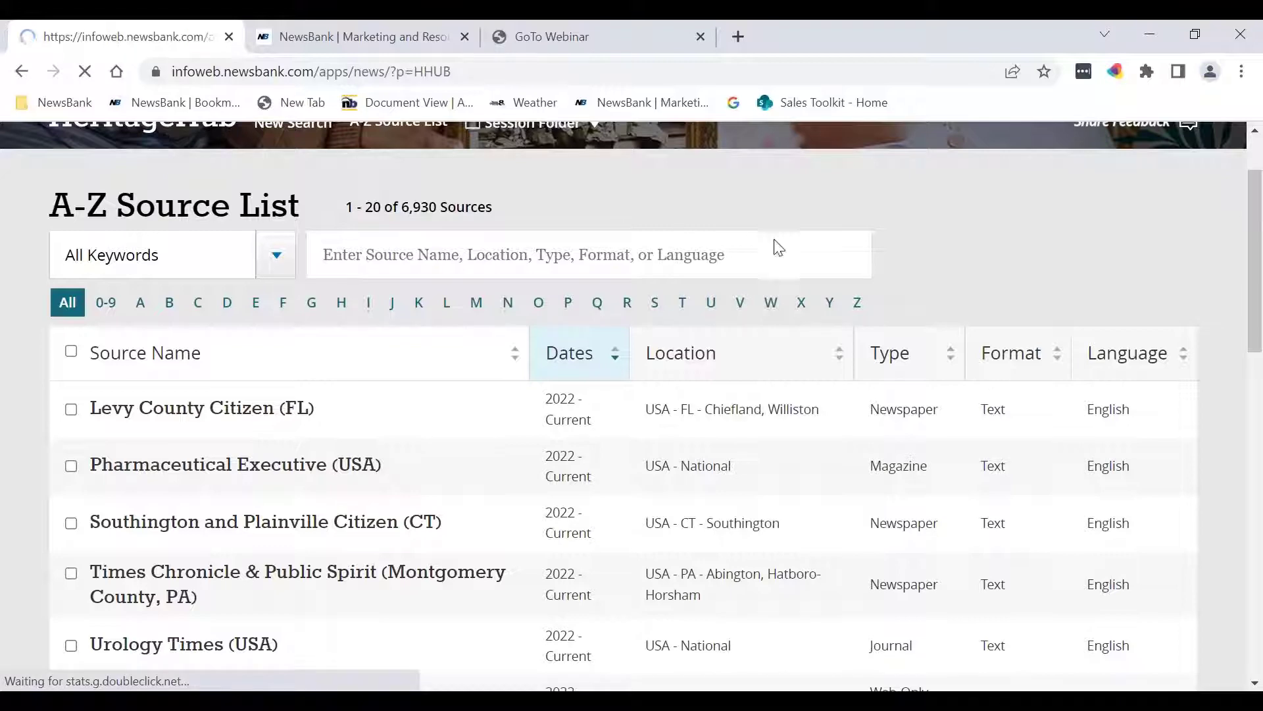
# Step: Fill the search form with the person's last and first name and the keyword Illinois
pyautogui.scroll(-1, 889, 228)
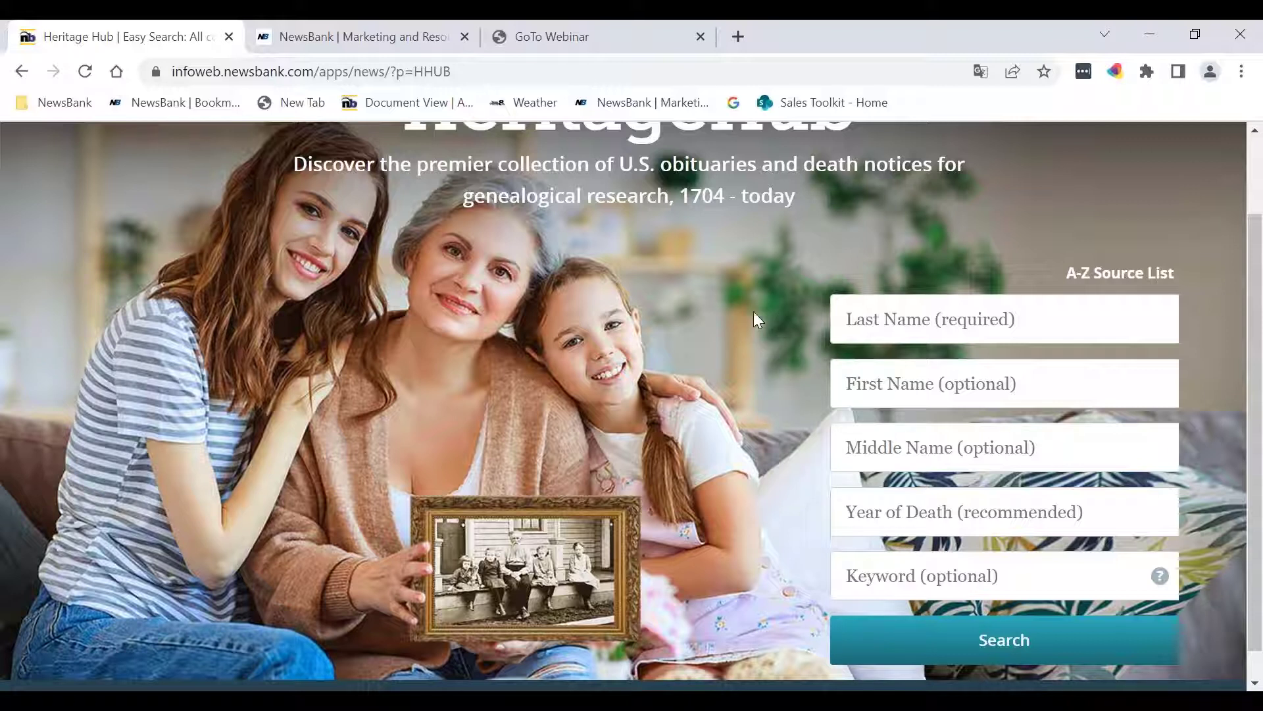
pyautogui.click(970, 320)
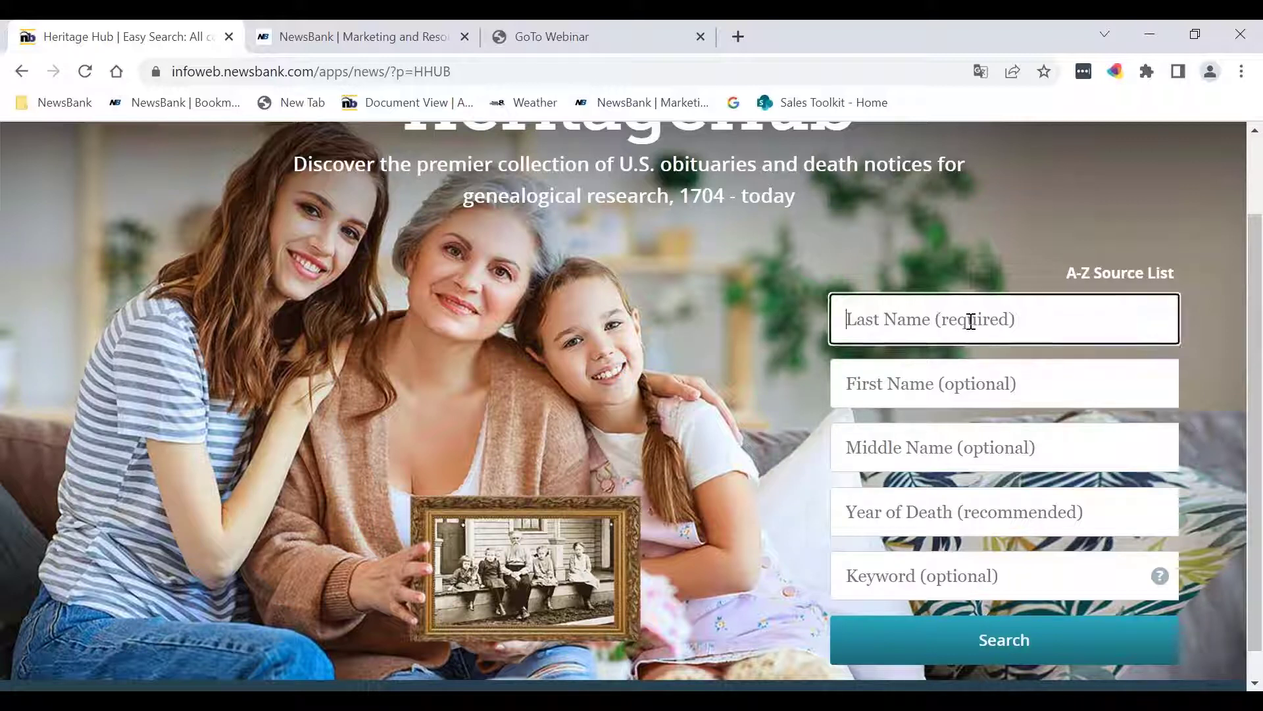
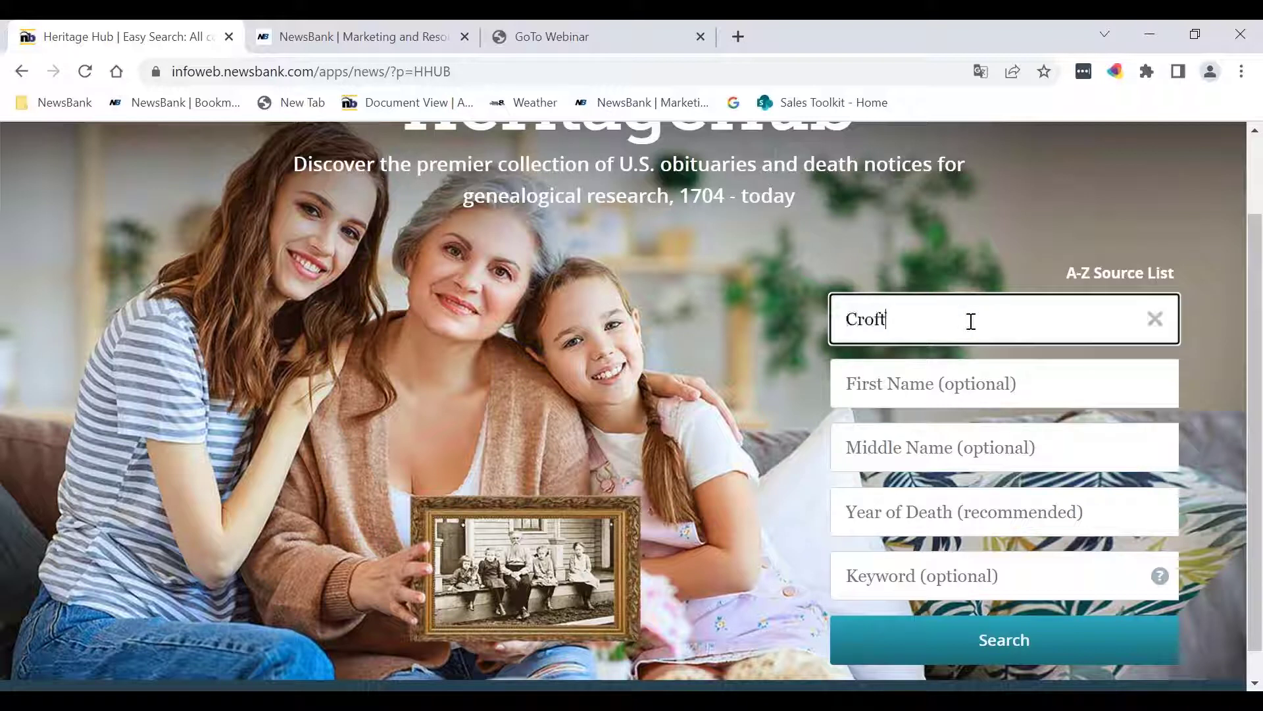
pyautogui.press('Tab')
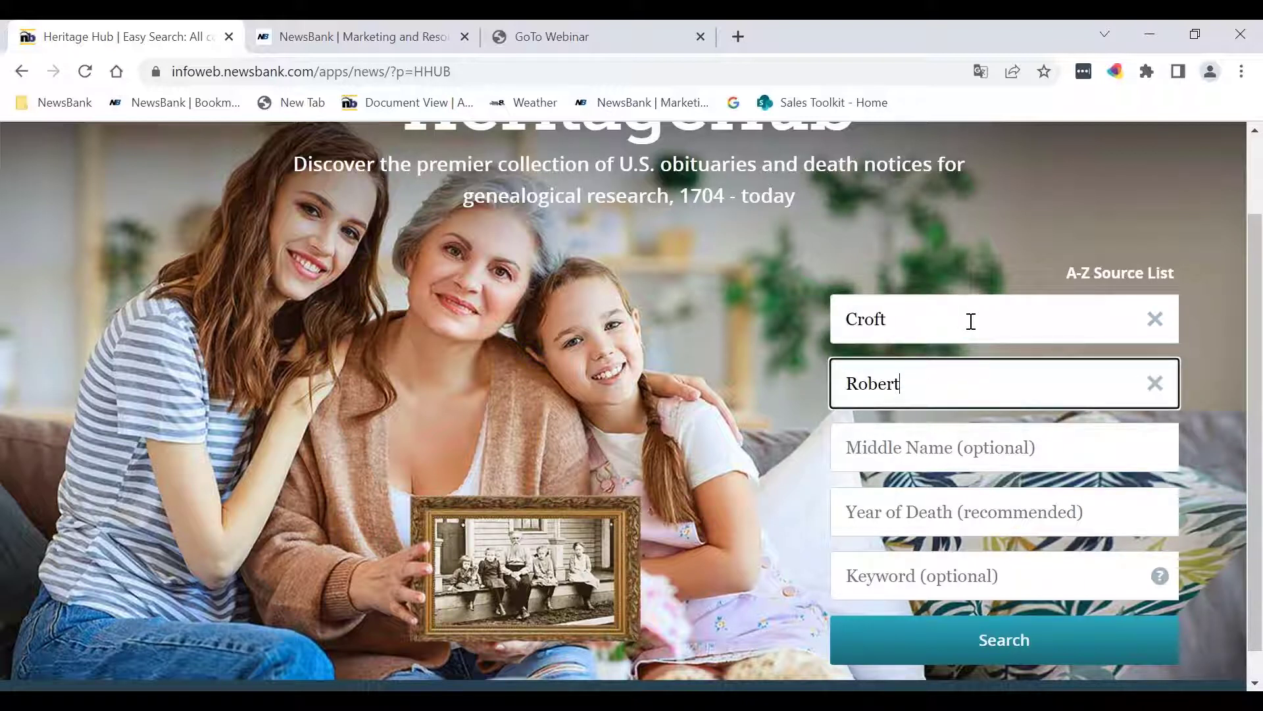
pyautogui.click(993, 576)
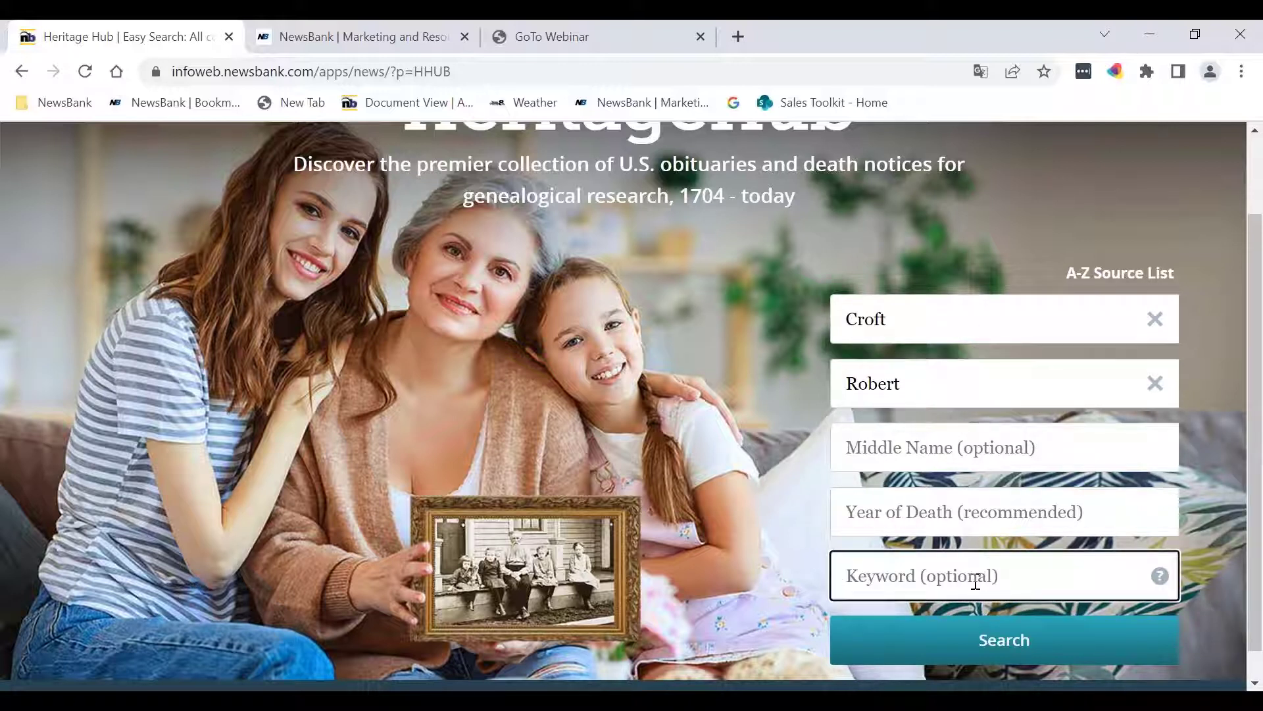
pyautogui.write('Illinois')
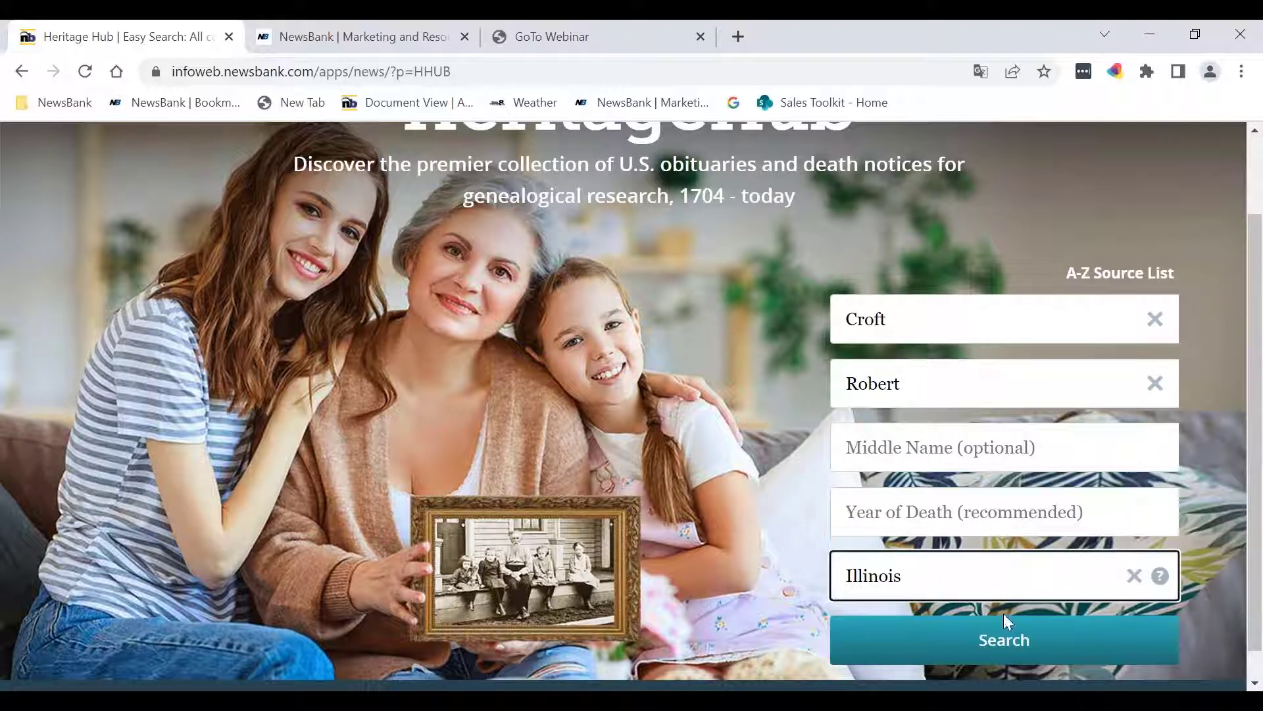
# Step: Run the obituary search and review the 16 results, newest first
pyautogui.click(994, 646)
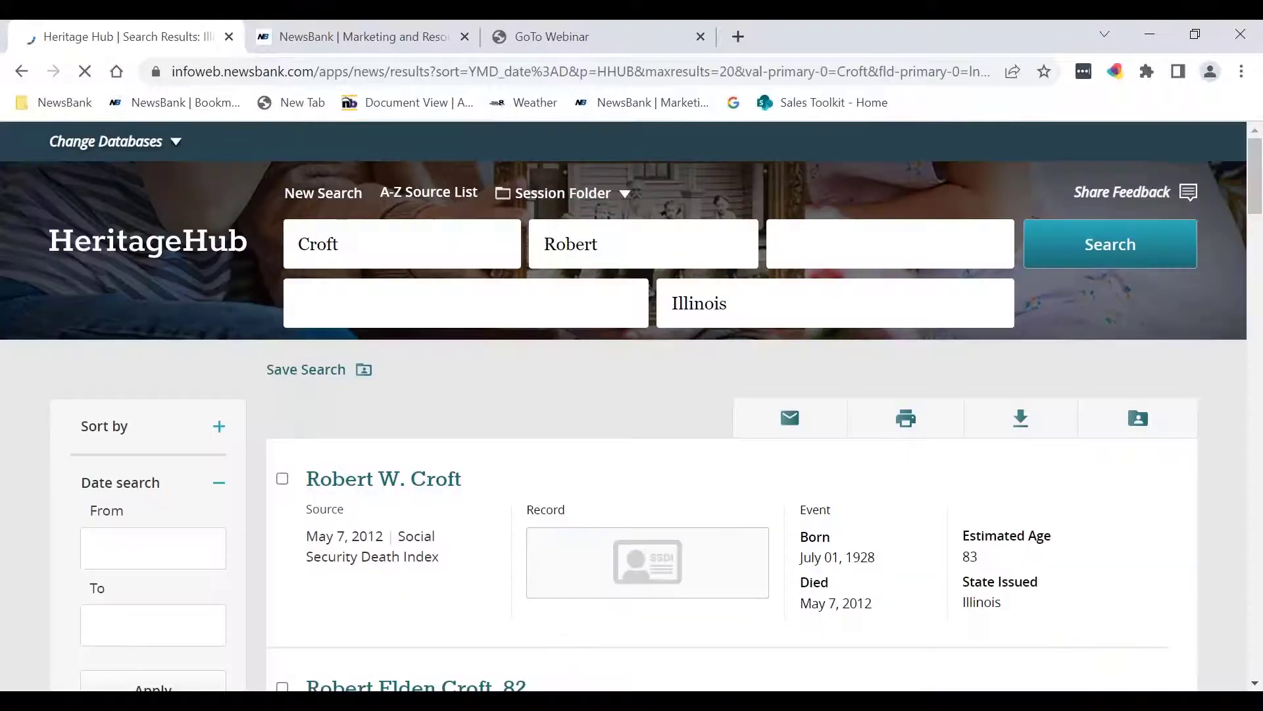
pyautogui.scroll(-2, 672, 447)
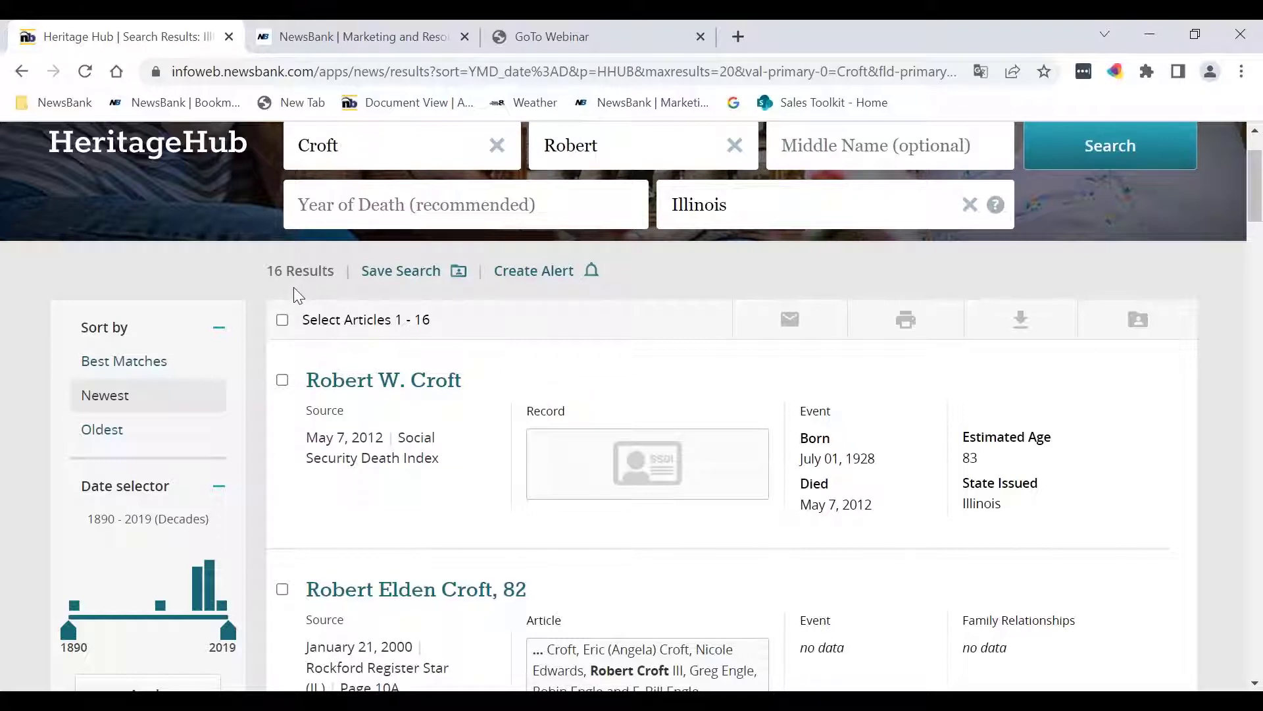
pyautogui.scroll(3, 293, 287)
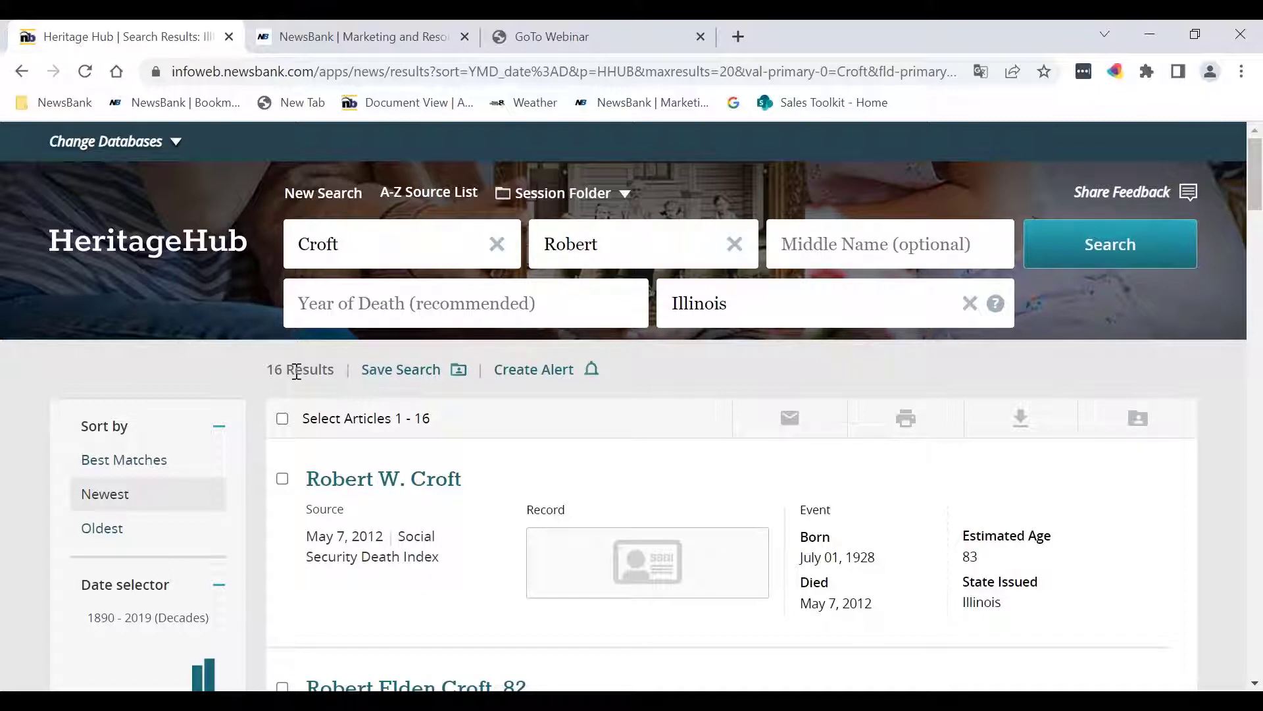
# Step: Select all 16 result articles, try the Email option, then deselect them
pyautogui.click(281, 421)
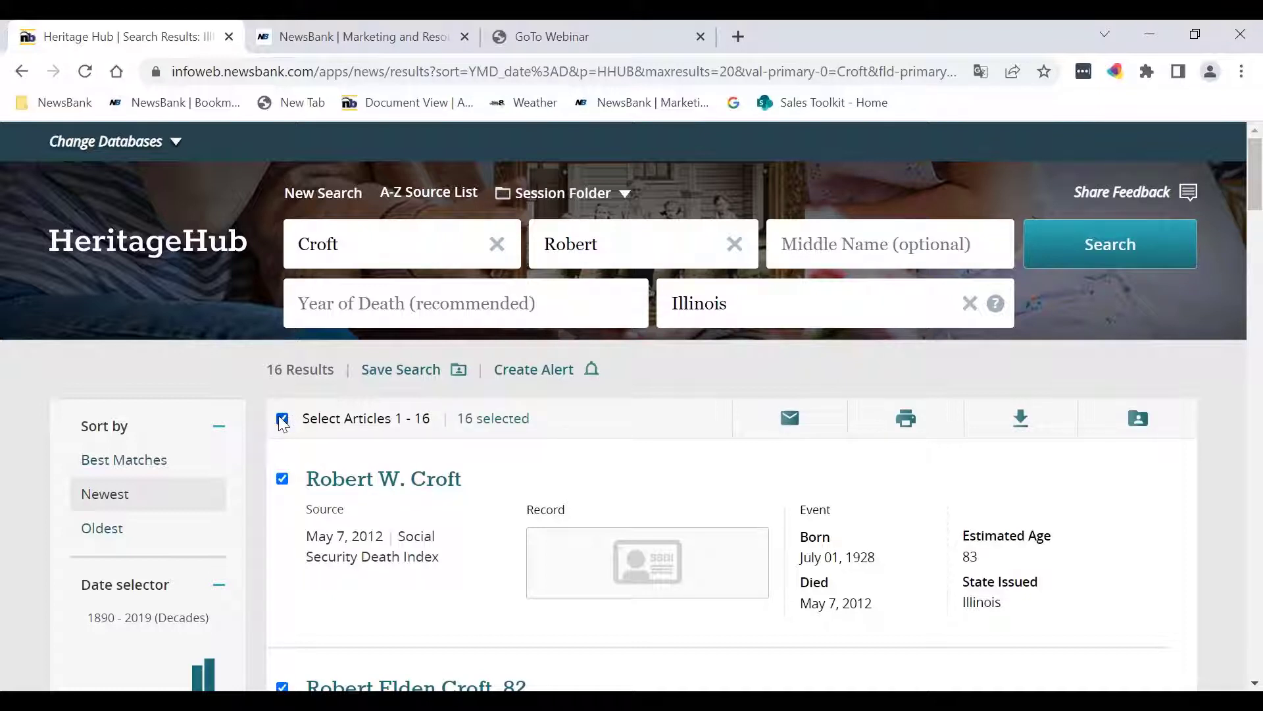
pyautogui.click(790, 421)
pyautogui.click(282, 421)
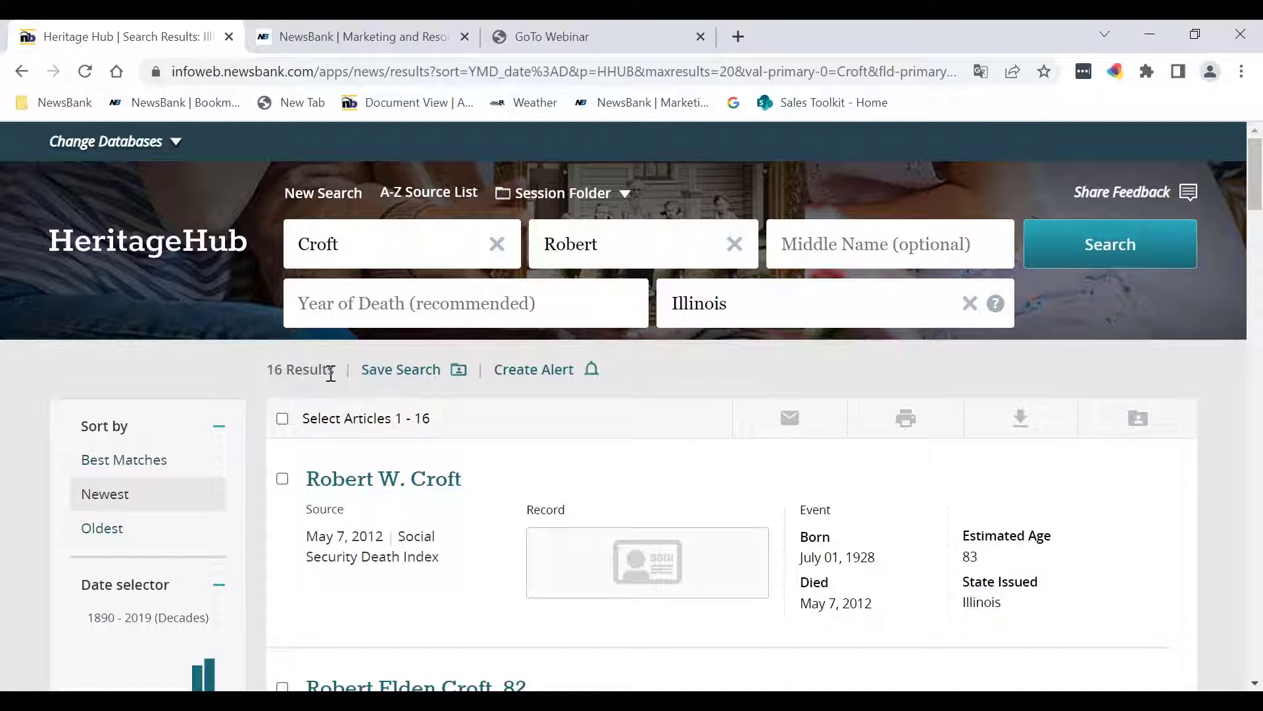
pyautogui.scroll(-1, 331, 373)
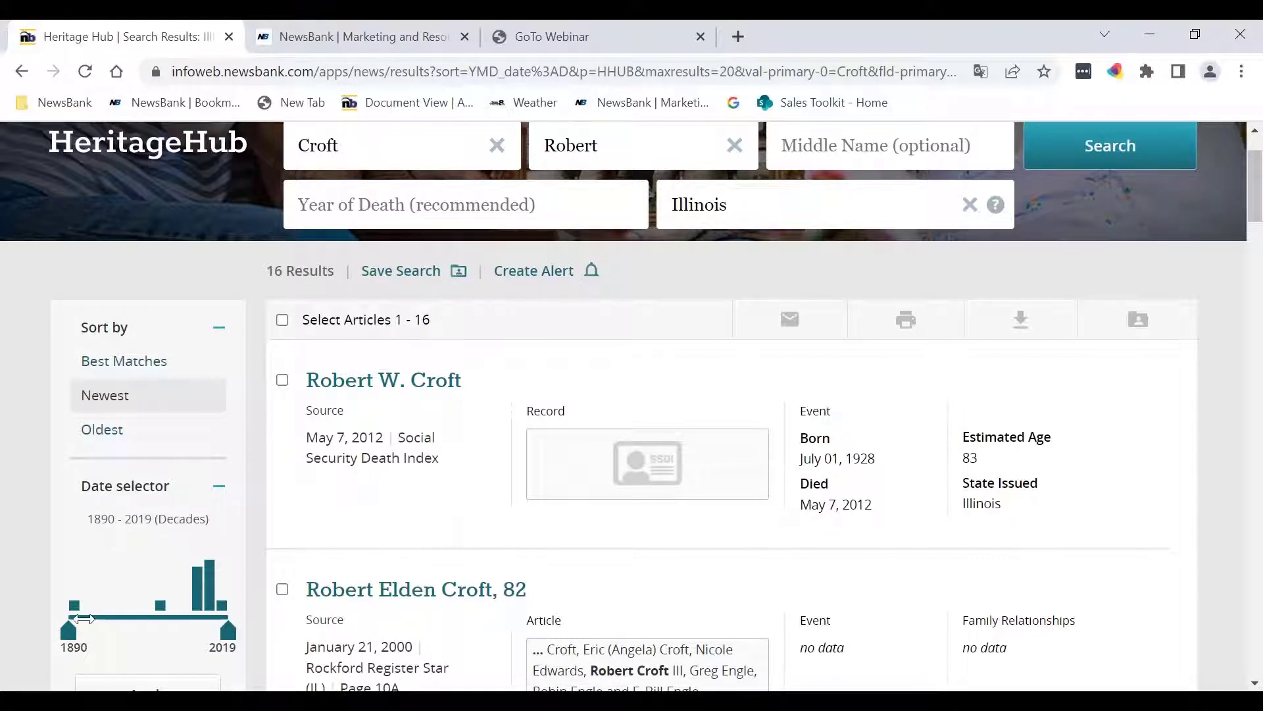
# Step: Scroll the results to the January 21, 2000 Register Star obituary with Born, Died and Family Relationships
pyautogui.moveTo(194, 608)
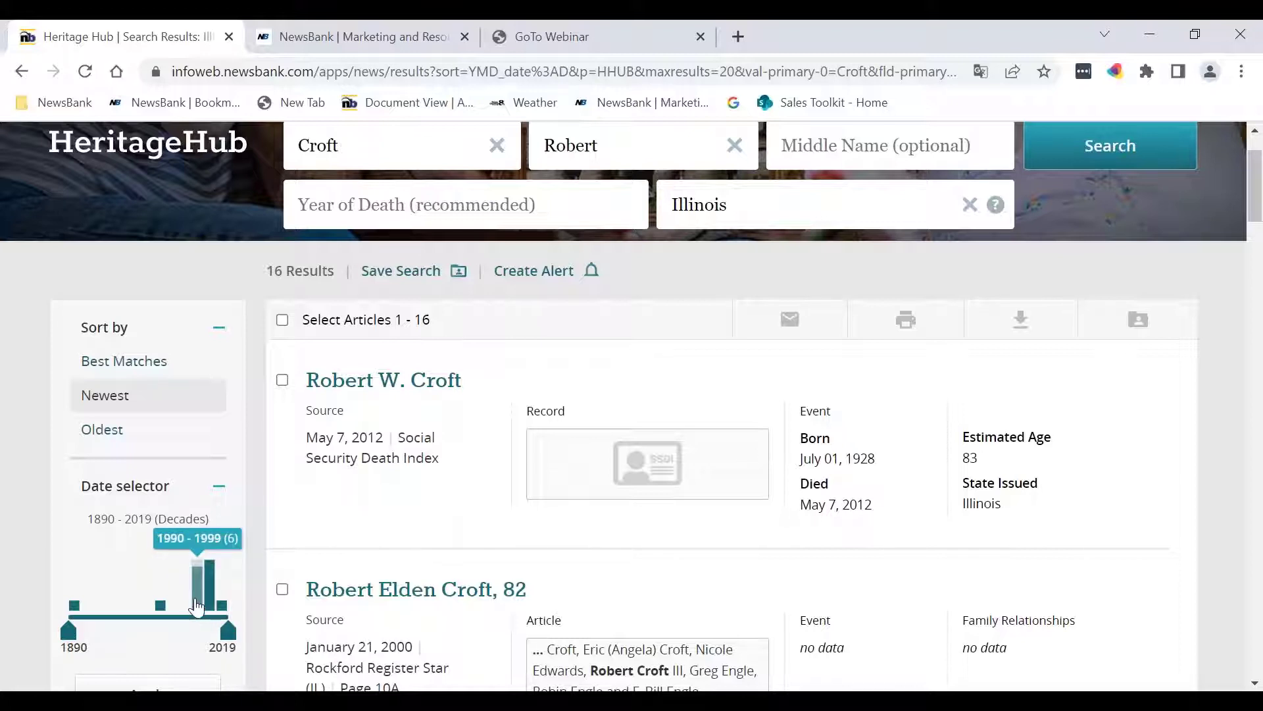
pyautogui.scroll(-1, 197, 610)
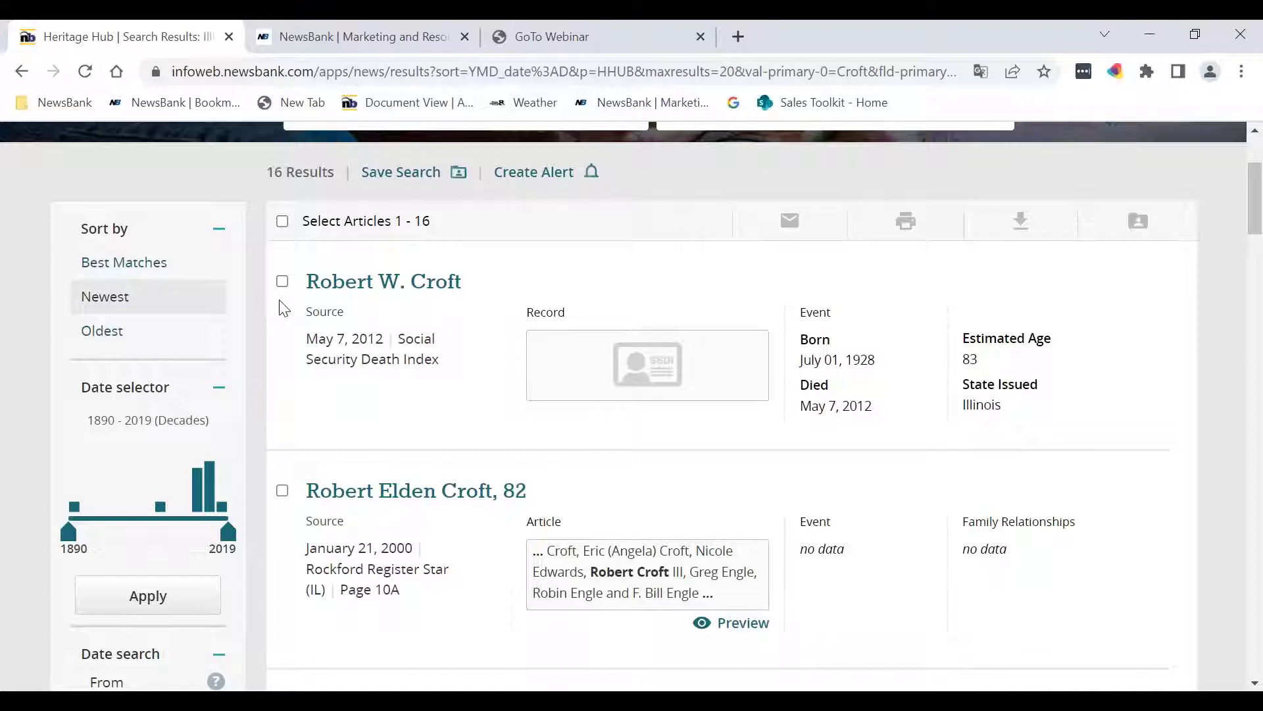
pyautogui.scroll(-3, 318, 378)
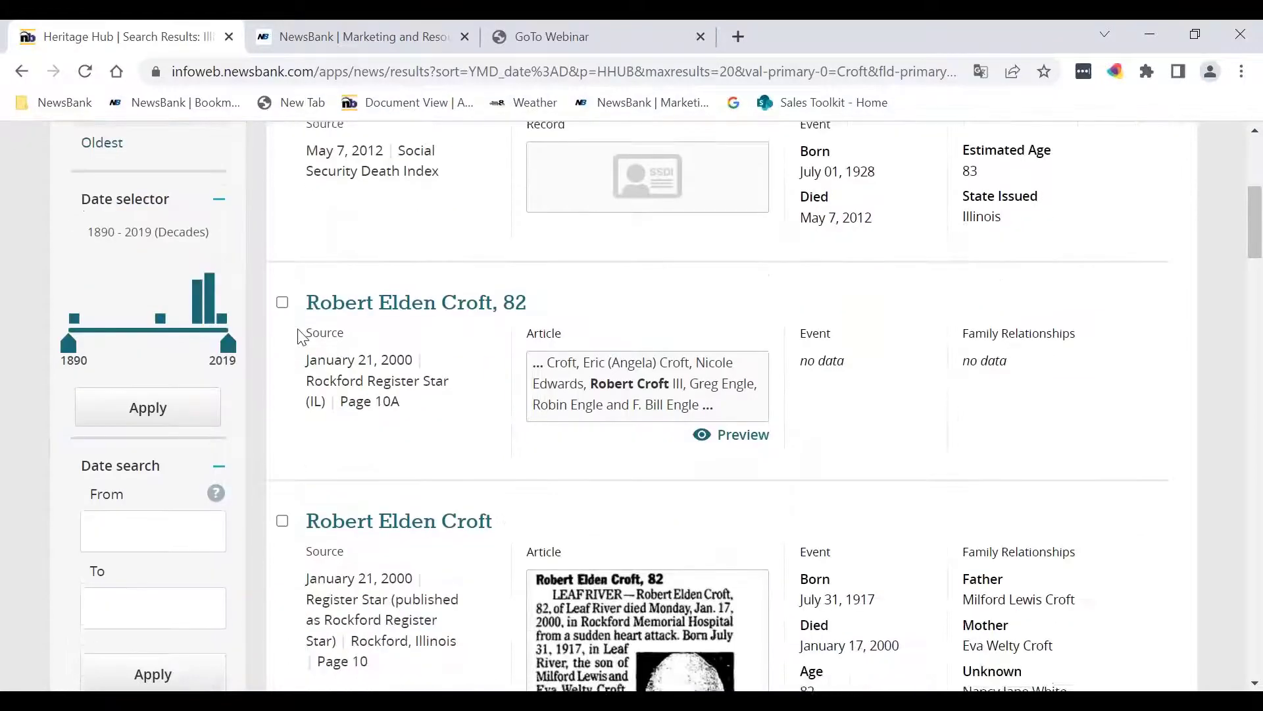
pyautogui.scroll(-1, 434, 566)
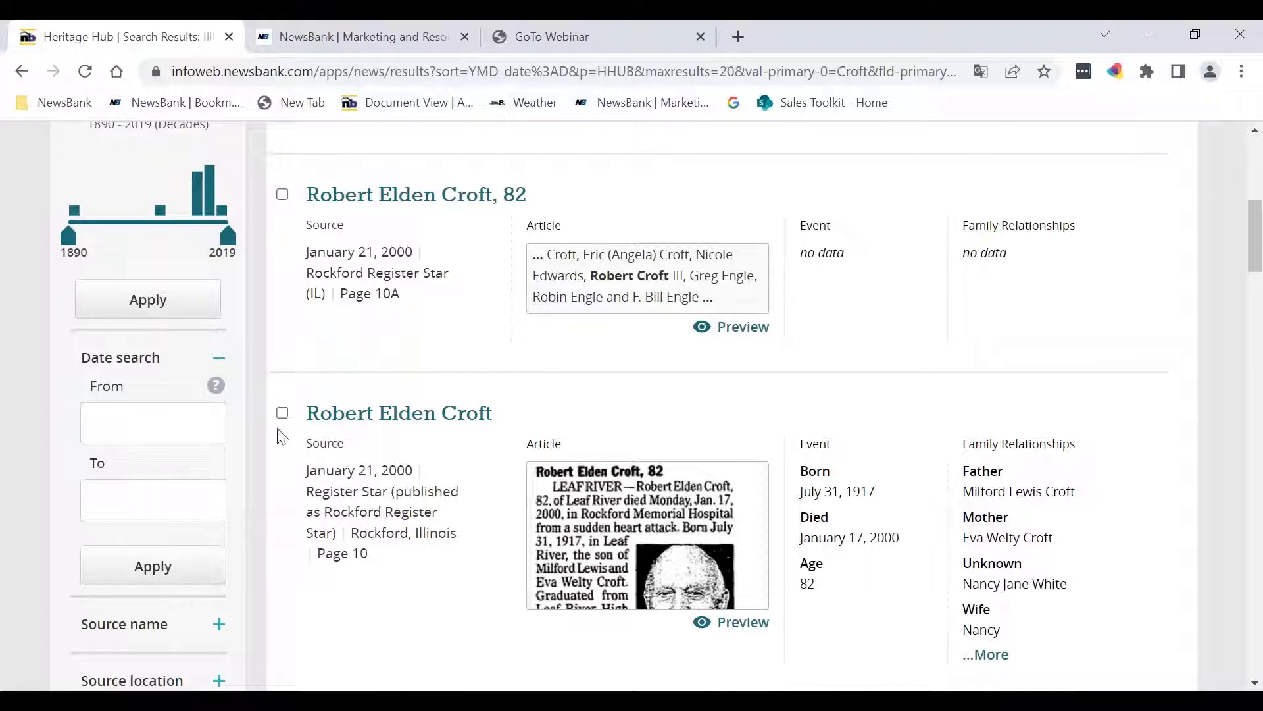
pyautogui.scroll(-1, 283, 431)
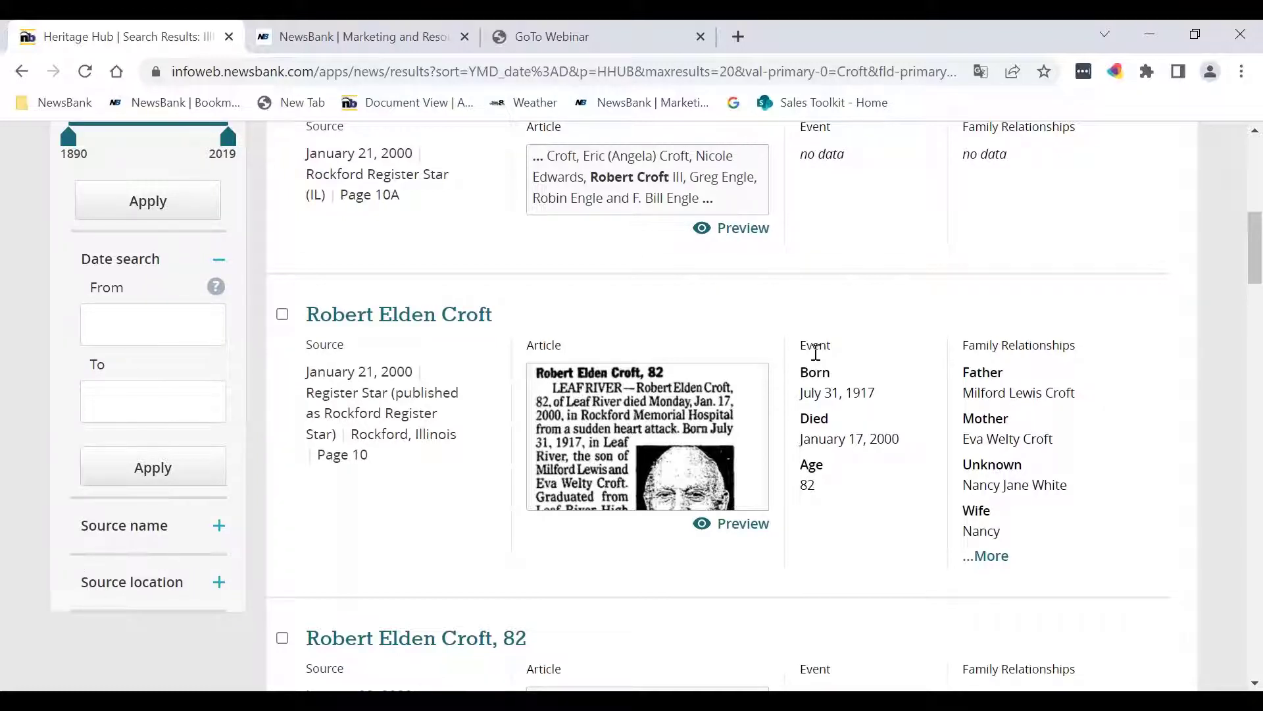
pyautogui.scroll(2, 929, 406)
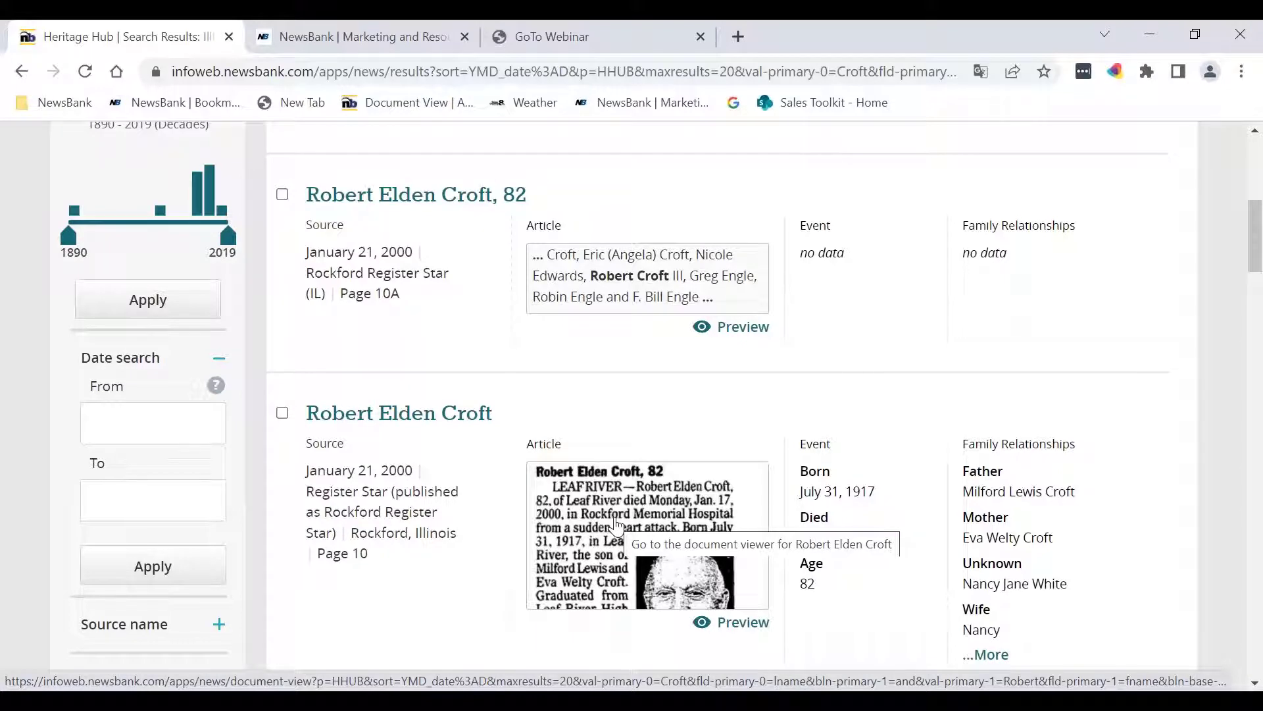
# Step: Open the Register Star obituary in the document viewer and zoom out three steps
pyautogui.click(616, 525)
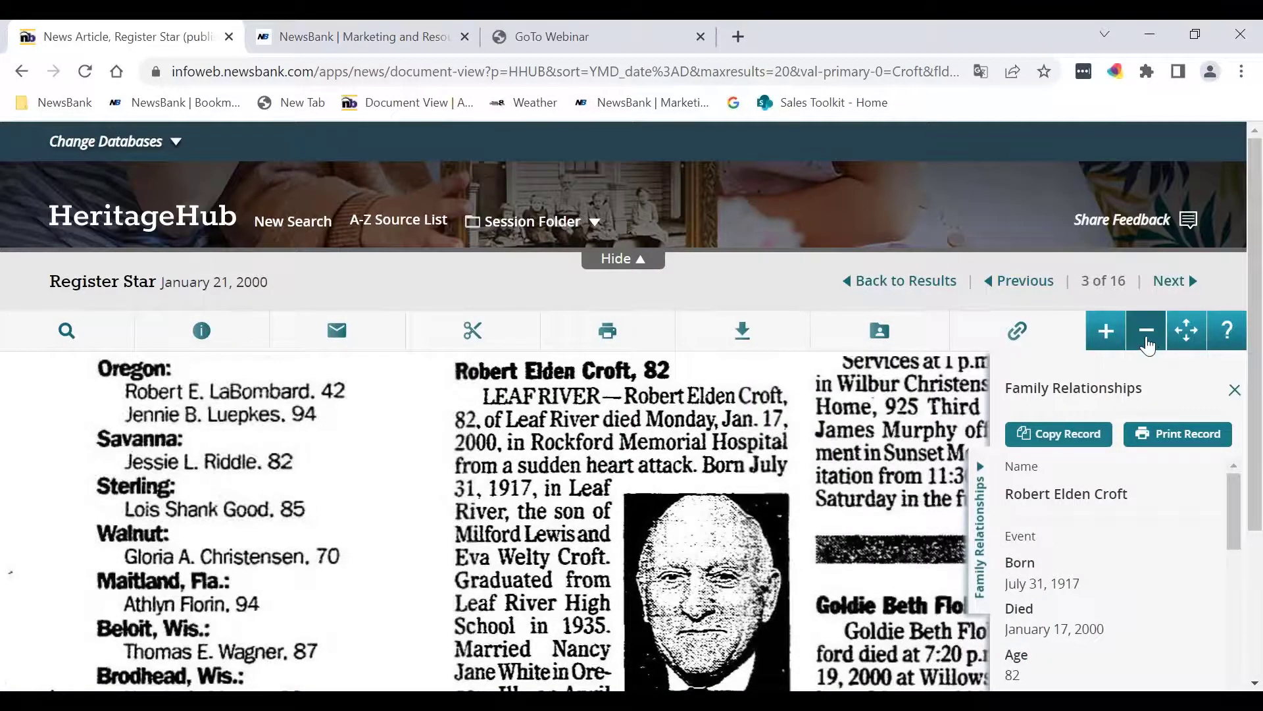
pyautogui.click(1146, 332)
pyautogui.click(1148, 345)
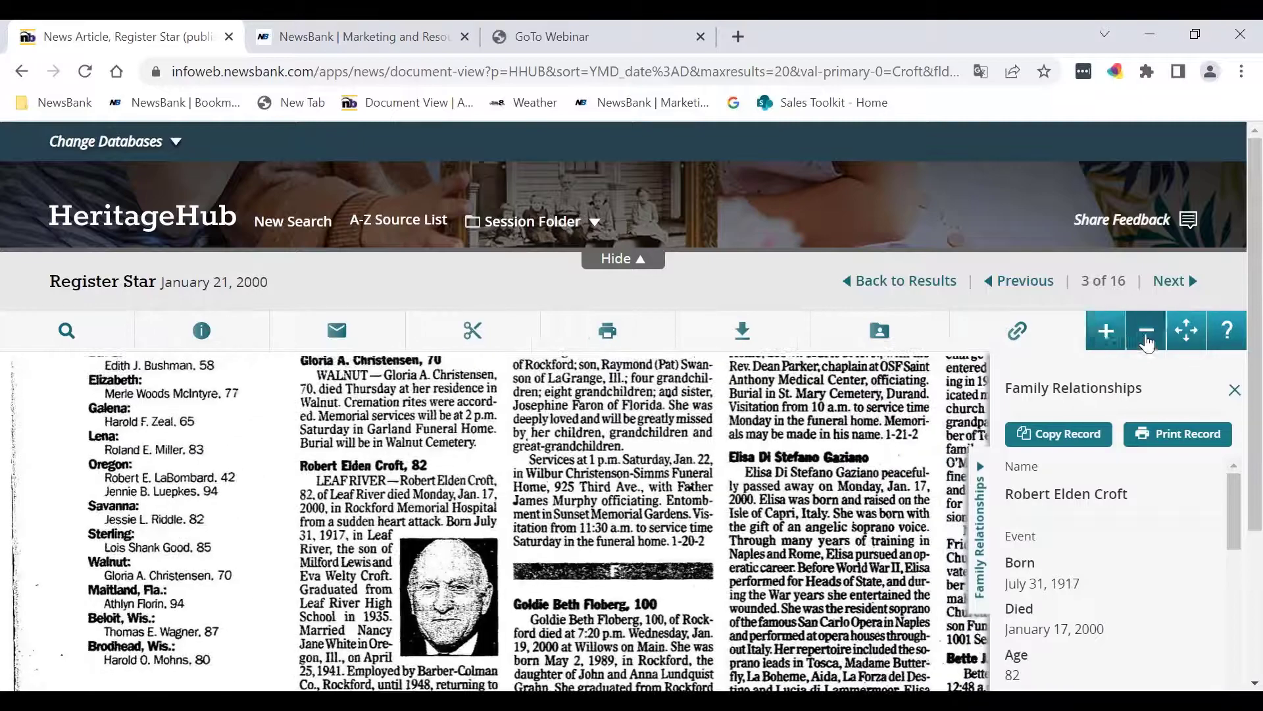
pyautogui.click(1148, 333)
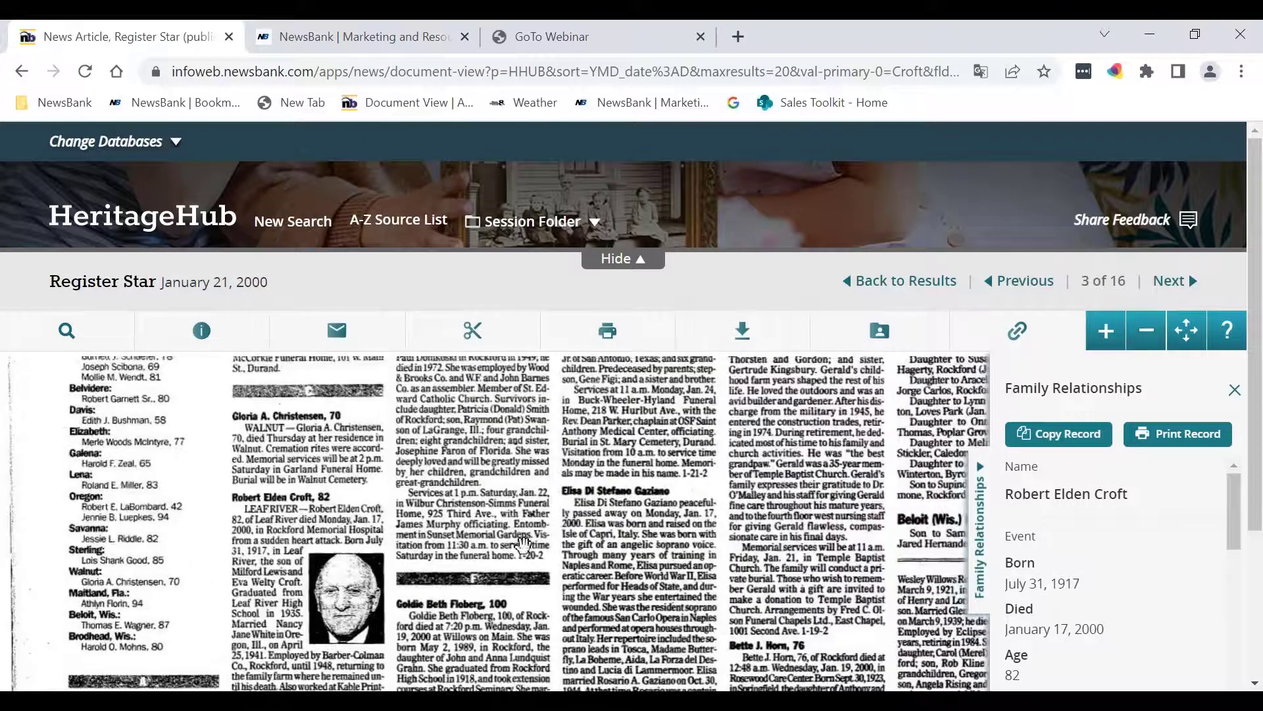
# Step: Pan around the newspaper page to view neighbouring columns and lower obituaries
pyautogui.moveTo(512, 541); pyautogui.dragTo(771, 423)
pyautogui.scroll(-2, 771, 423)
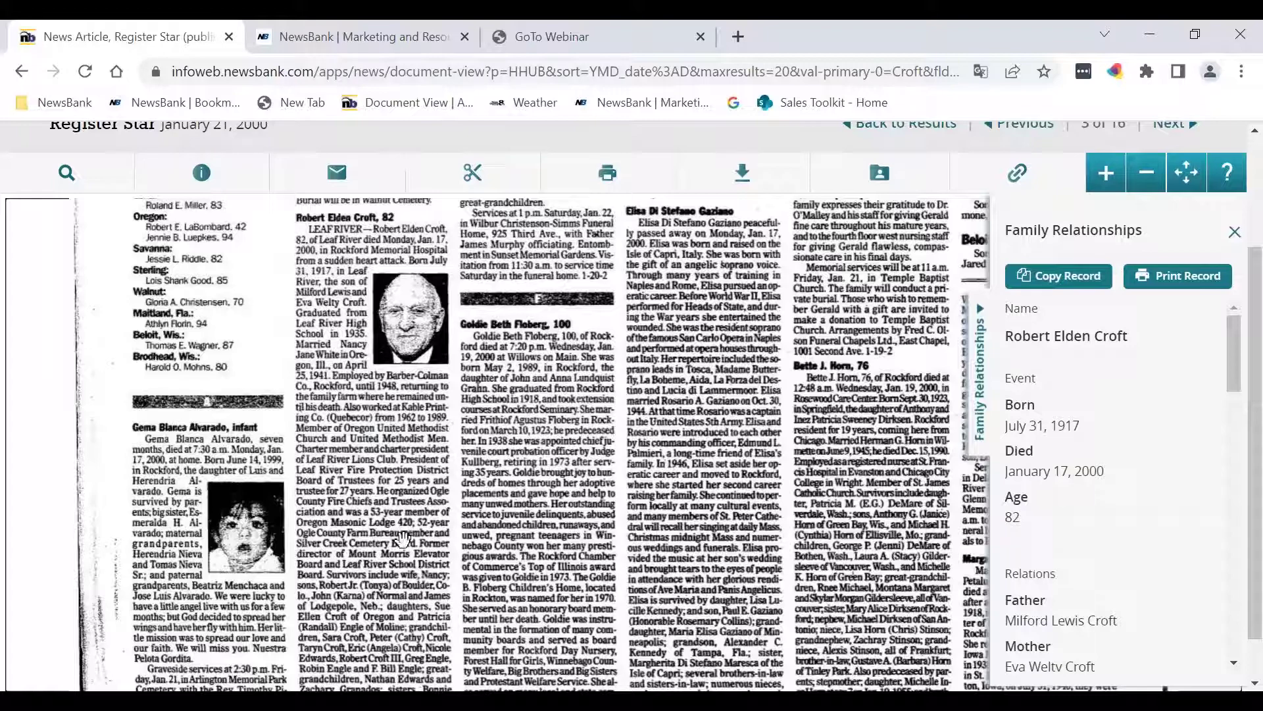
pyautogui.scroll(-2, 401, 508)
pyautogui.moveTo(401, 508); pyautogui.dragTo(408, 364)
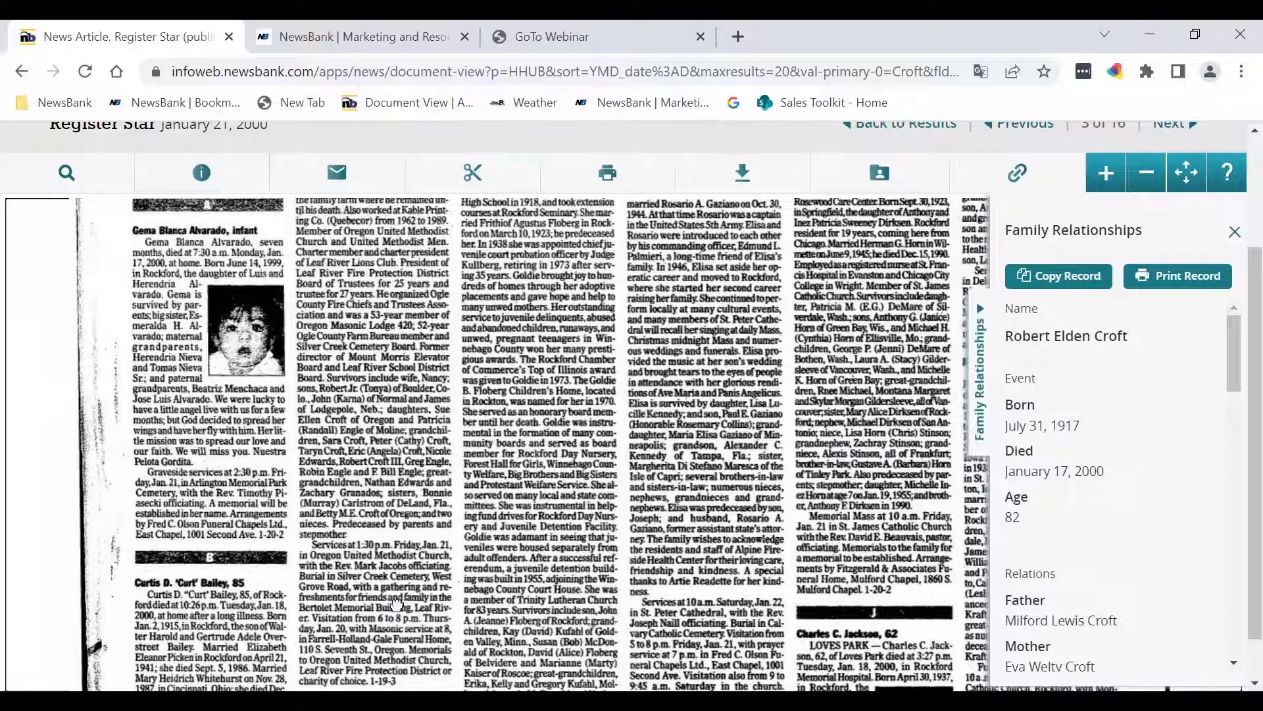
pyautogui.scroll(-1, 396, 573)
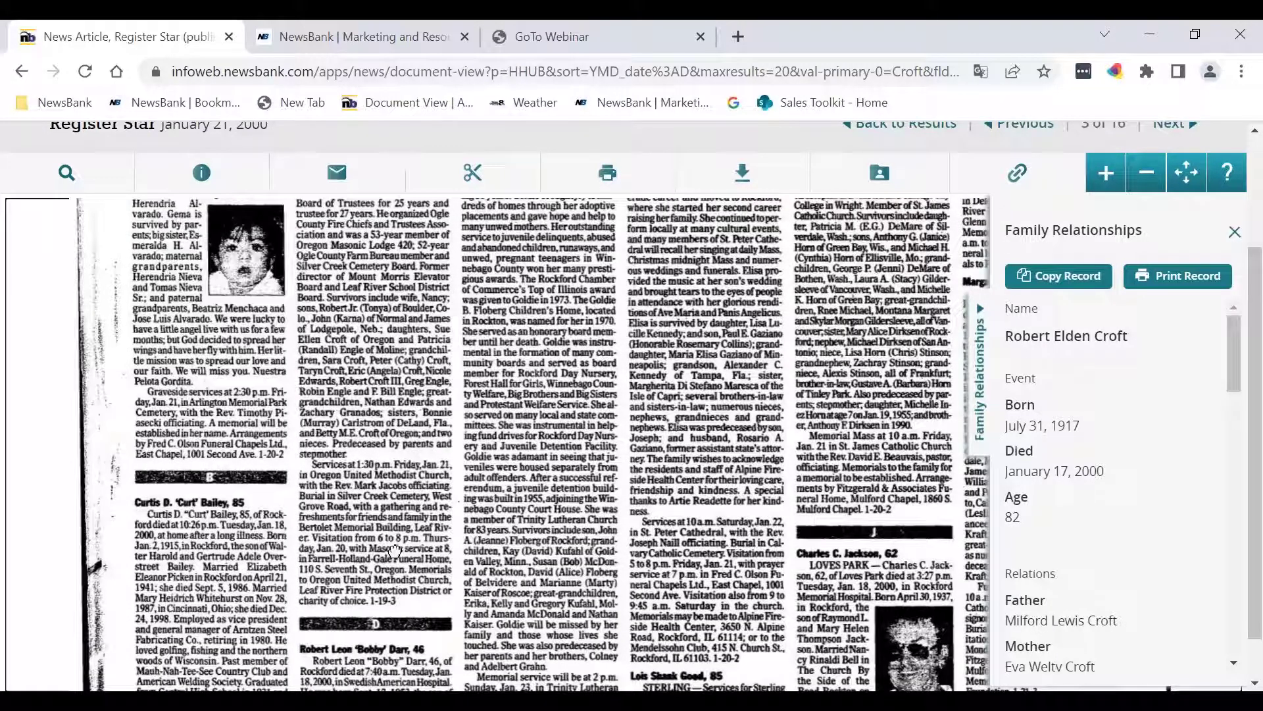
pyautogui.scroll(1, 396, 551)
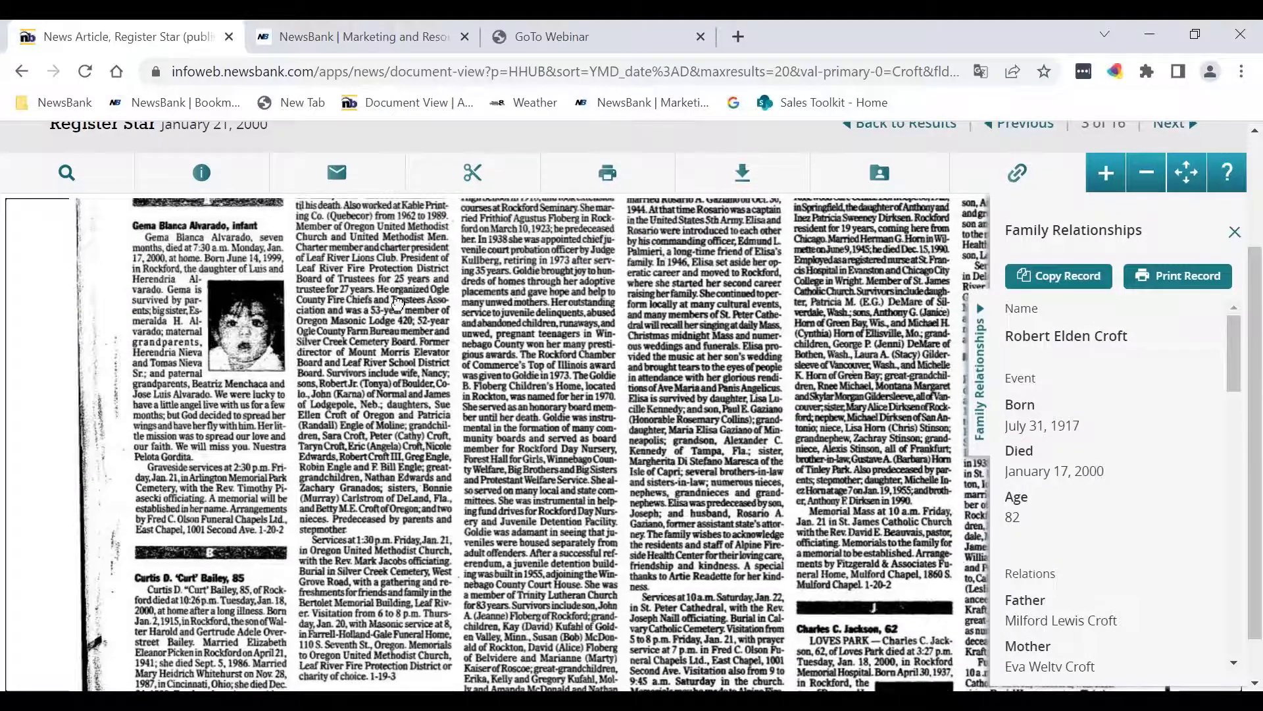
pyautogui.scroll(3, 398, 485)
pyautogui.scroll(1, 369, 447)
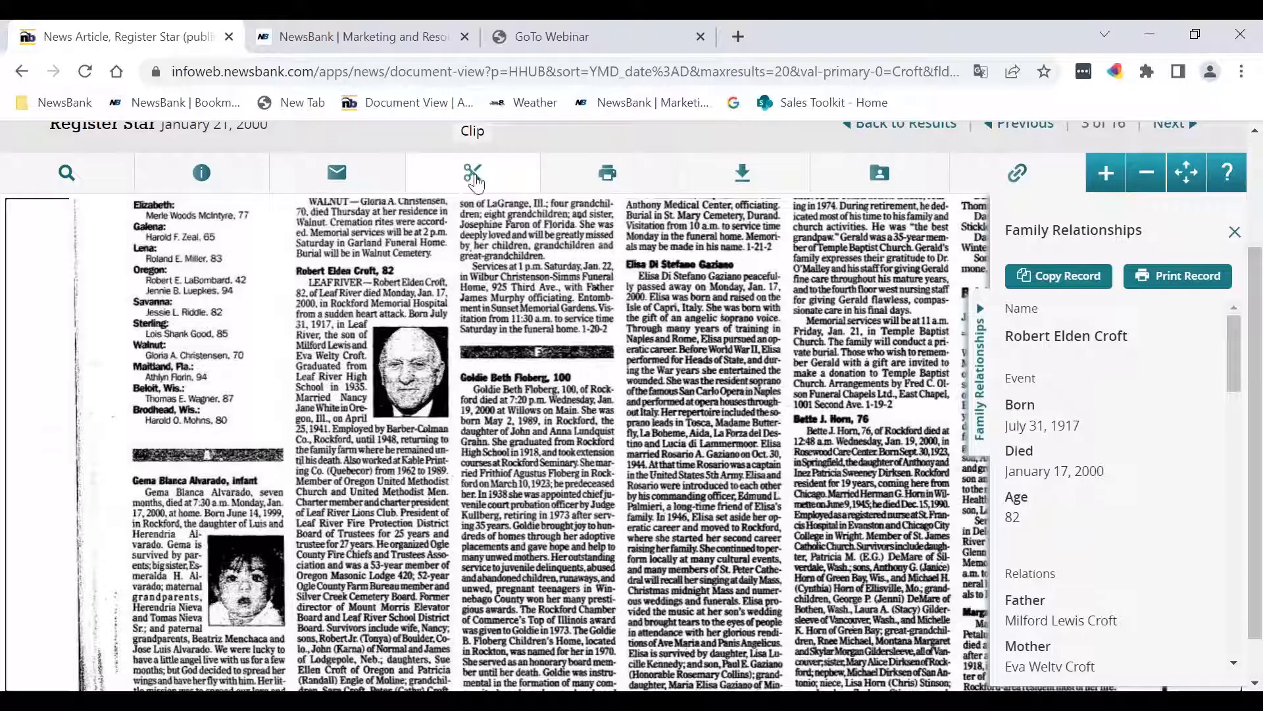
# Step: Draw a clip box around the obituary, widen it into the next column, then cancel the clip
pyautogui.click(474, 178)
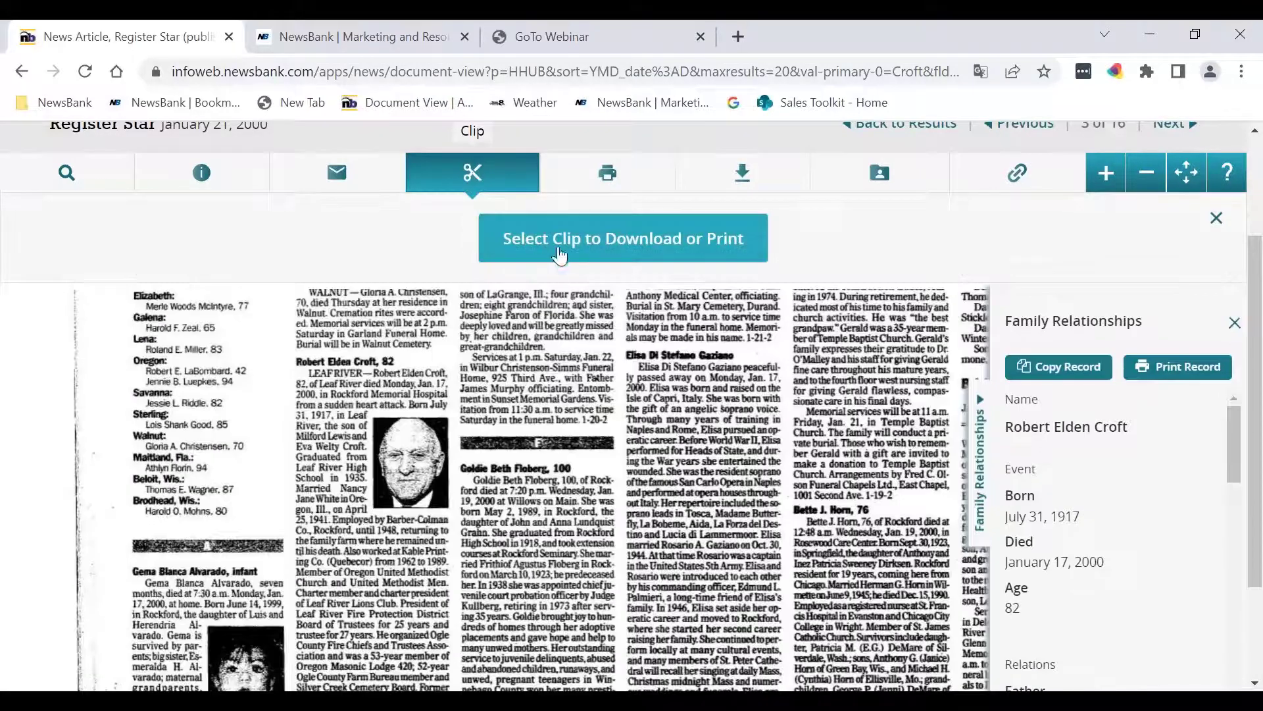
pyautogui.click(604, 246)
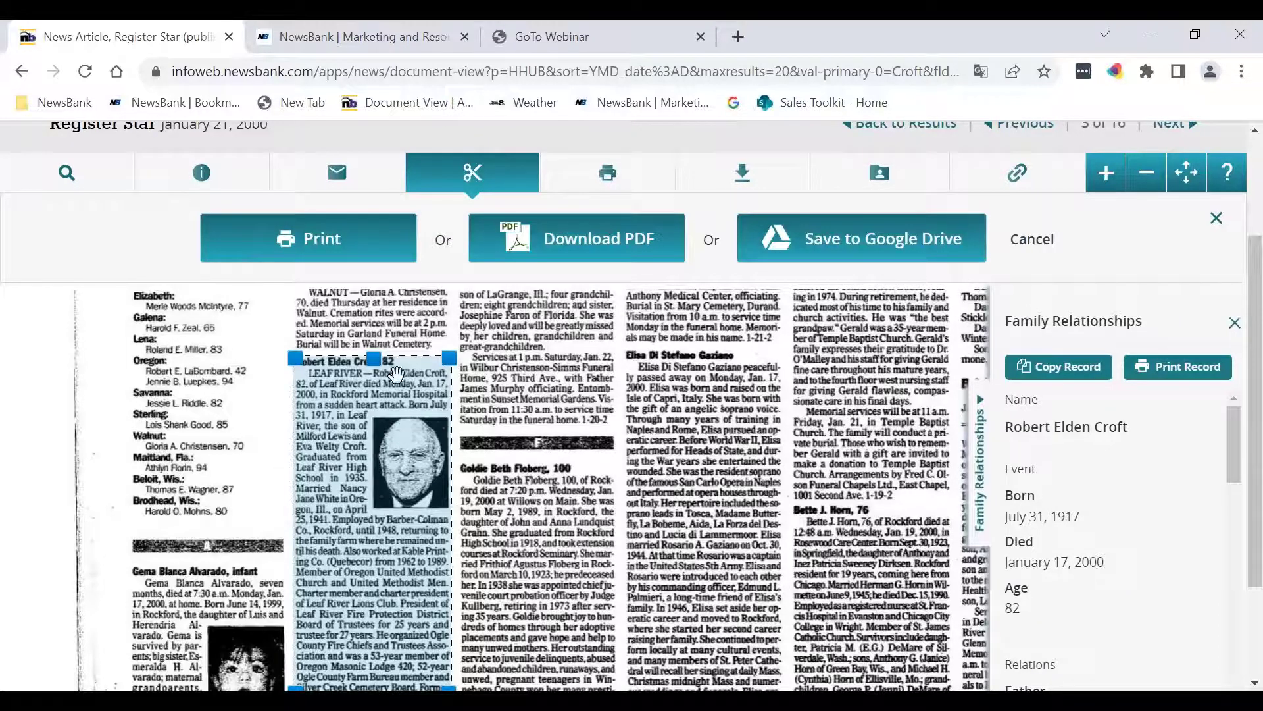
pyautogui.moveTo(374, 353); pyautogui.dragTo(374, 321)
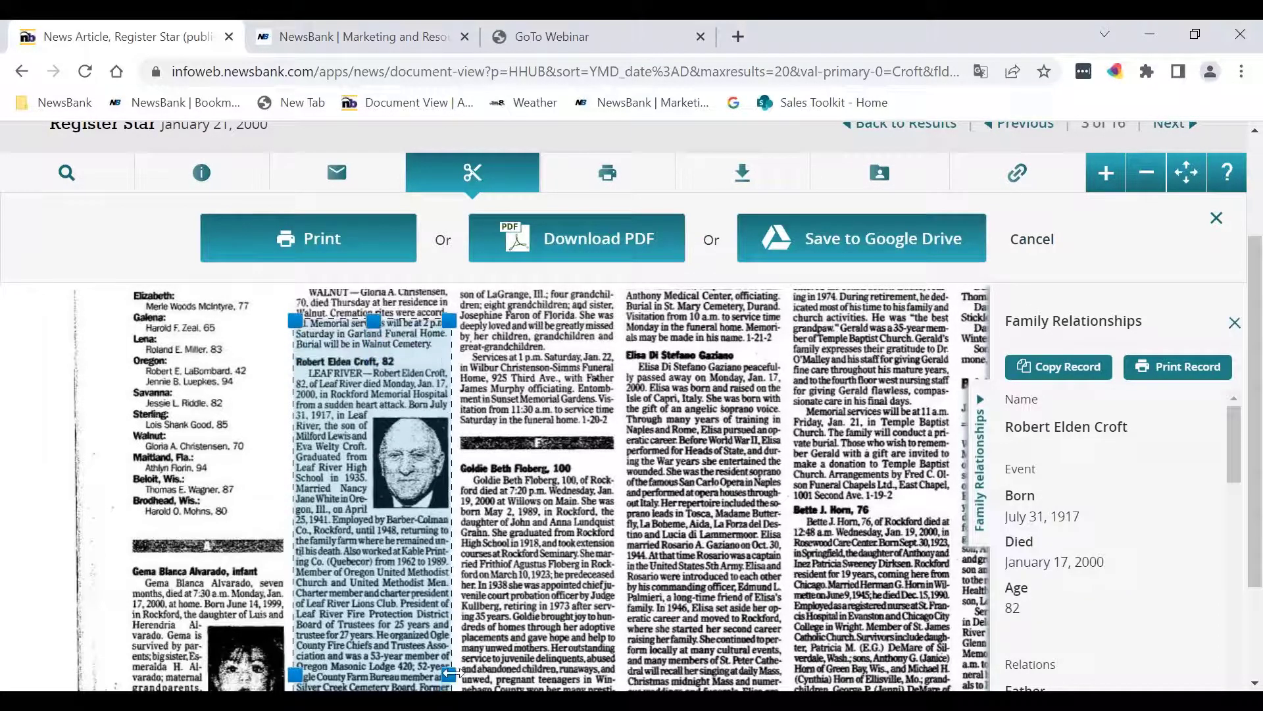
pyautogui.moveTo(450, 687); pyautogui.dragTo(600, 672)
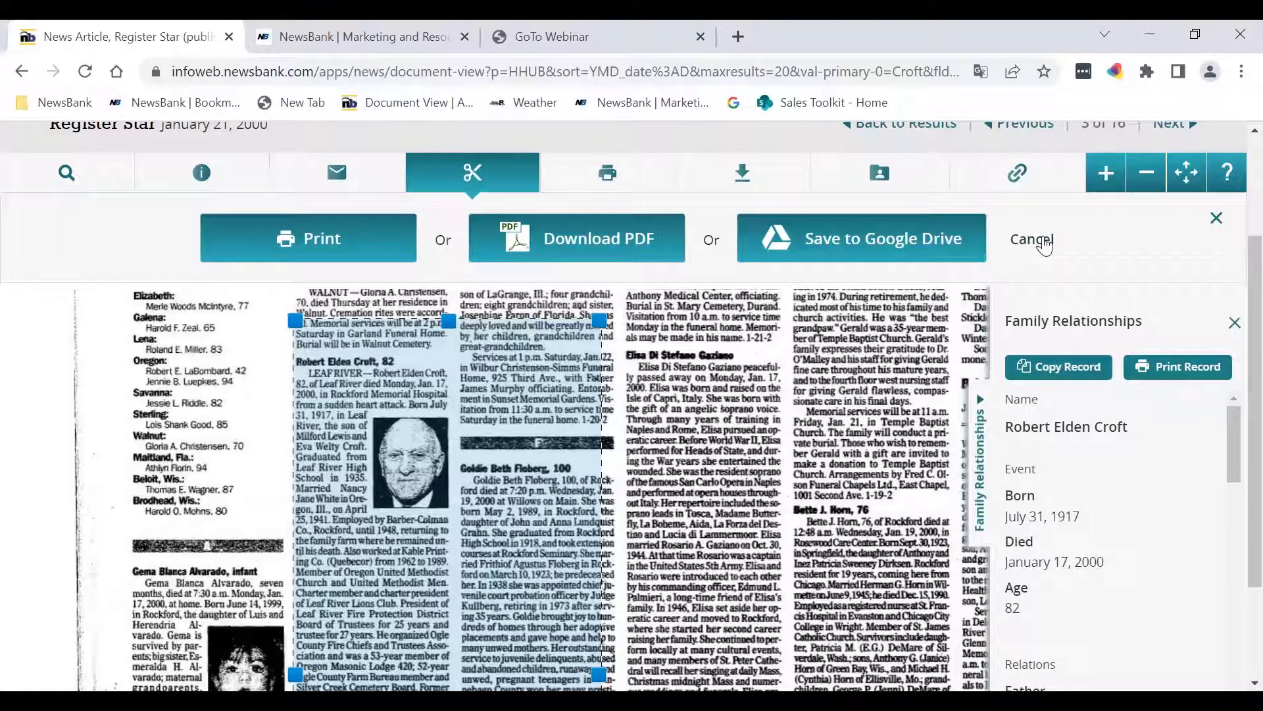
pyautogui.click(1031, 240)
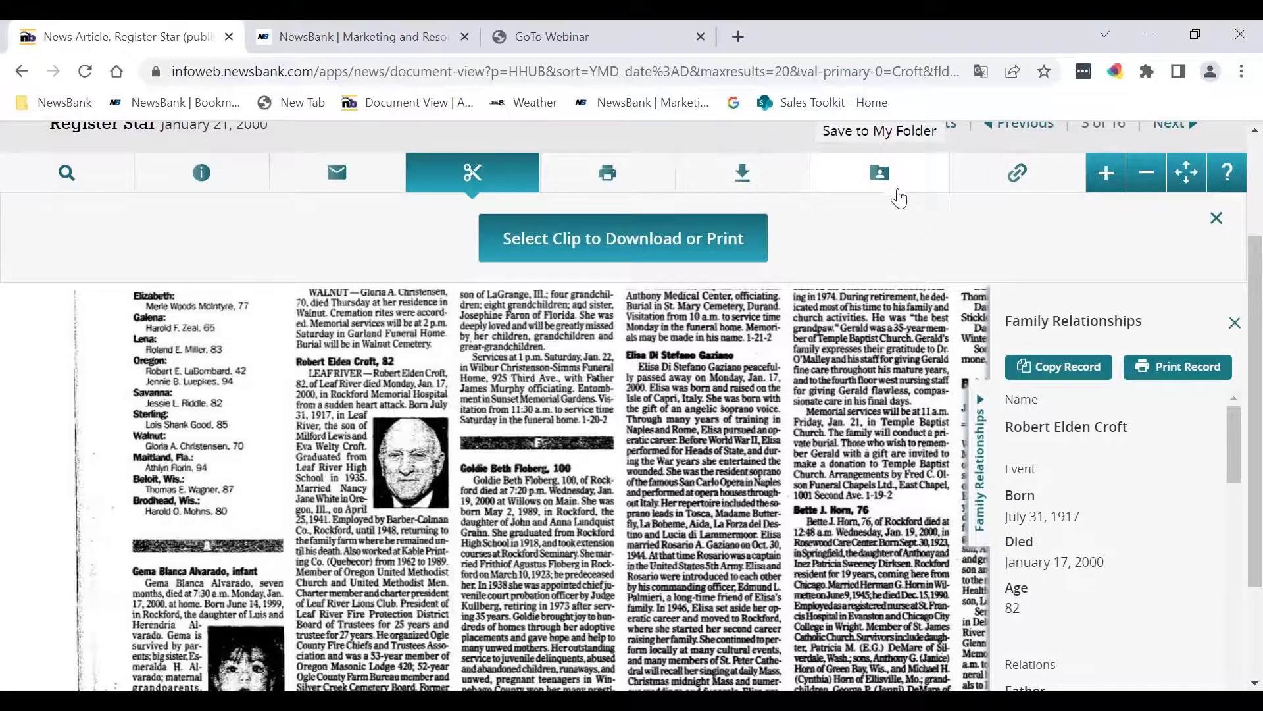
pyautogui.scroll(2, 899, 198)
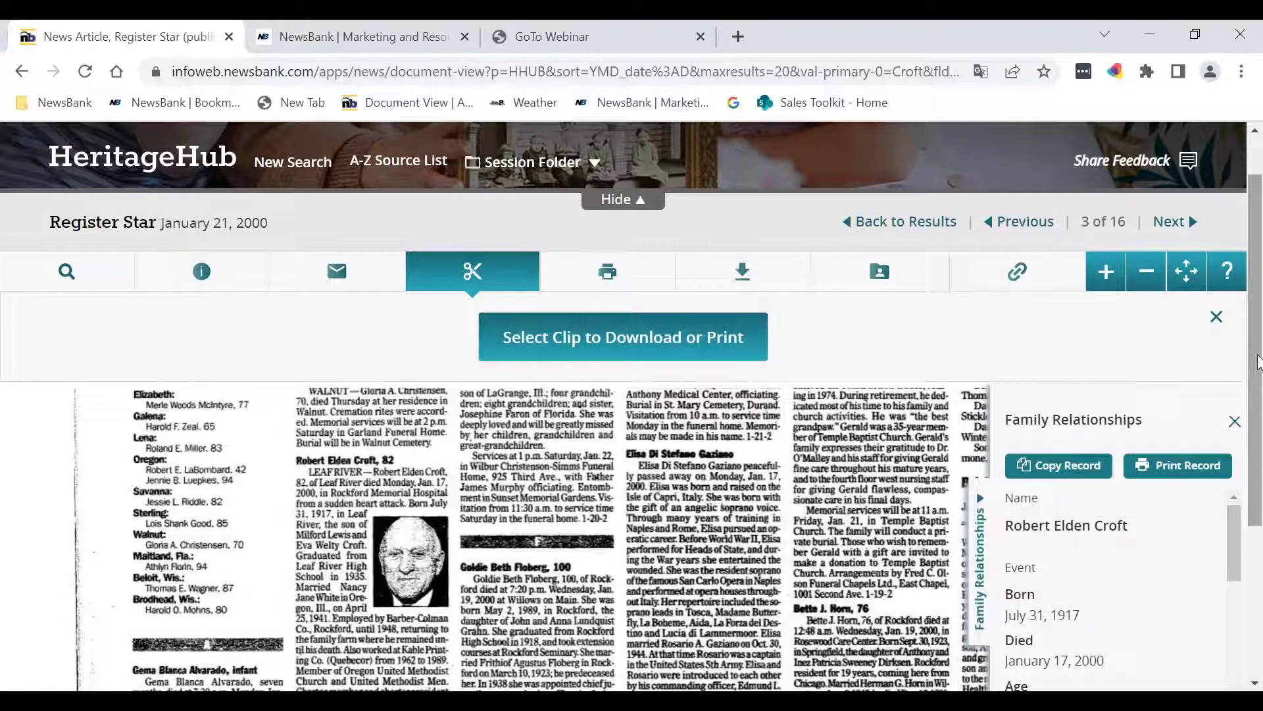
pyautogui.moveTo(1257, 364); pyautogui.dragTo(1257, 567)
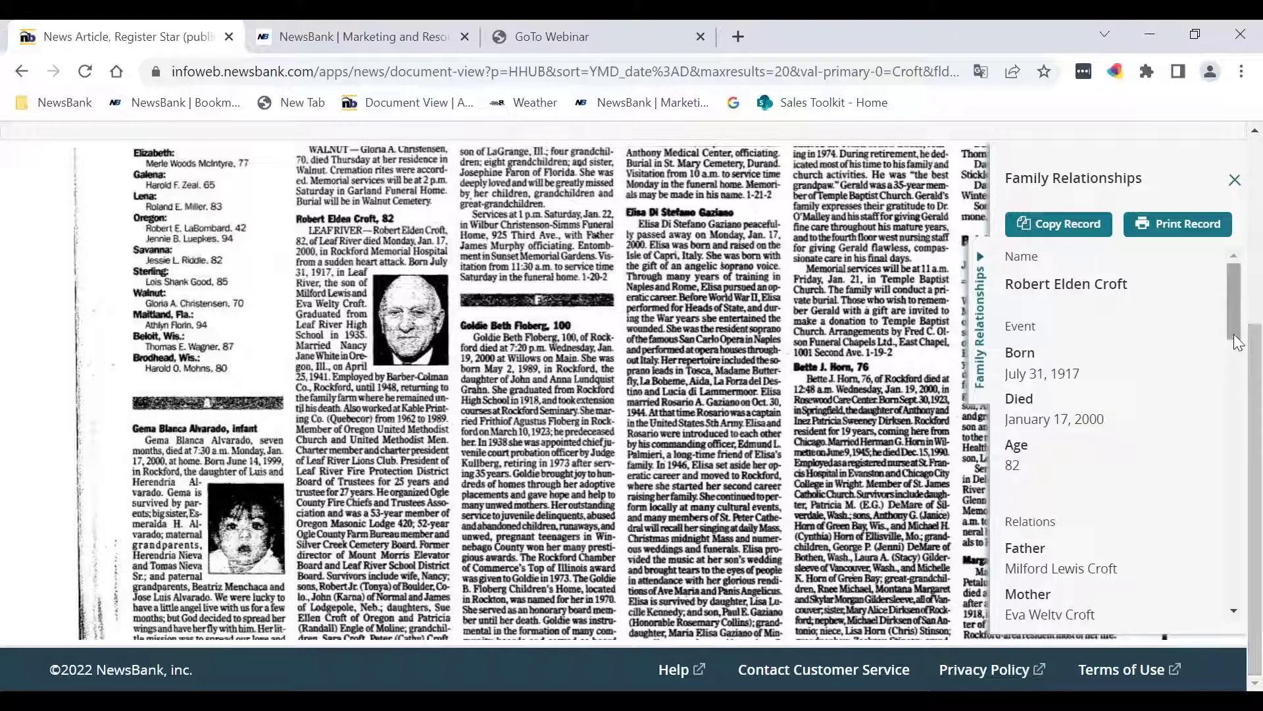
# Step: Browse the Family Relationships list down and back up, then return the page to 'Deaths announced today'
pyautogui.moveTo(1229, 333); pyautogui.dragTo(1228, 383)
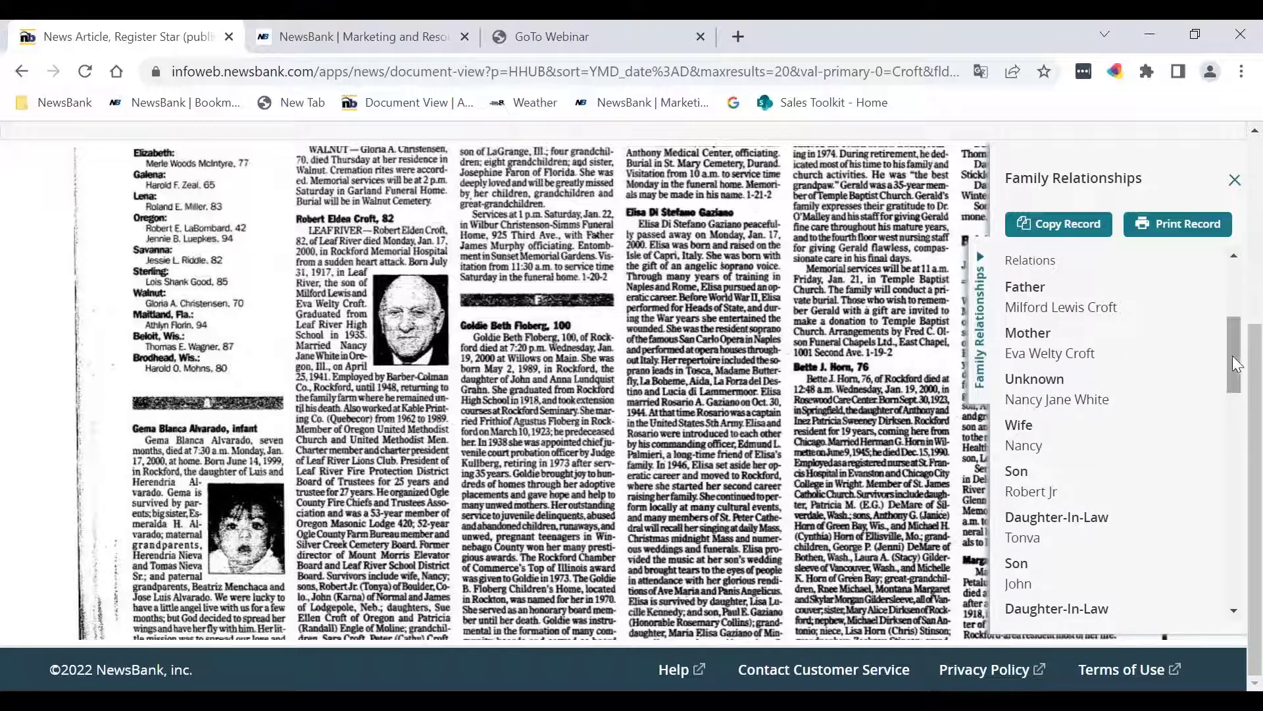
pyautogui.moveTo(1233, 355); pyautogui.dragTo(1237, 487)
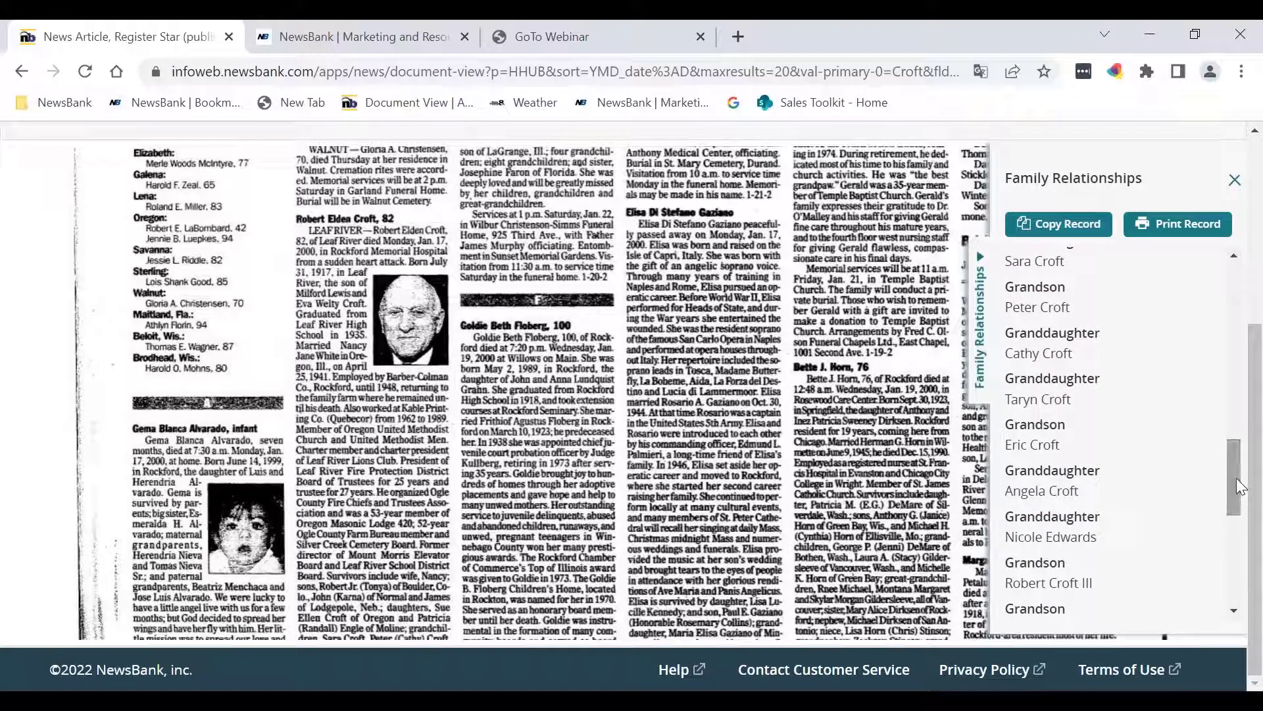
pyautogui.moveTo(1237, 478); pyautogui.dragTo(1209, 266)
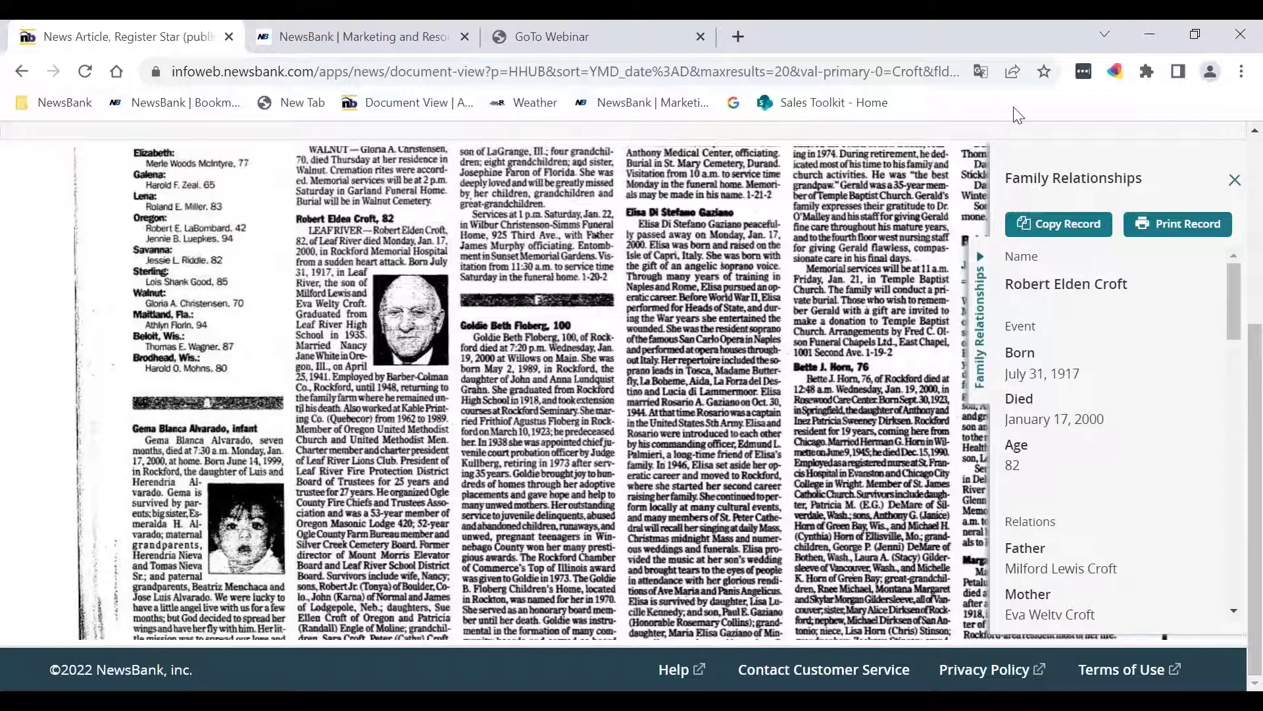
pyautogui.scroll(5, 929, 253)
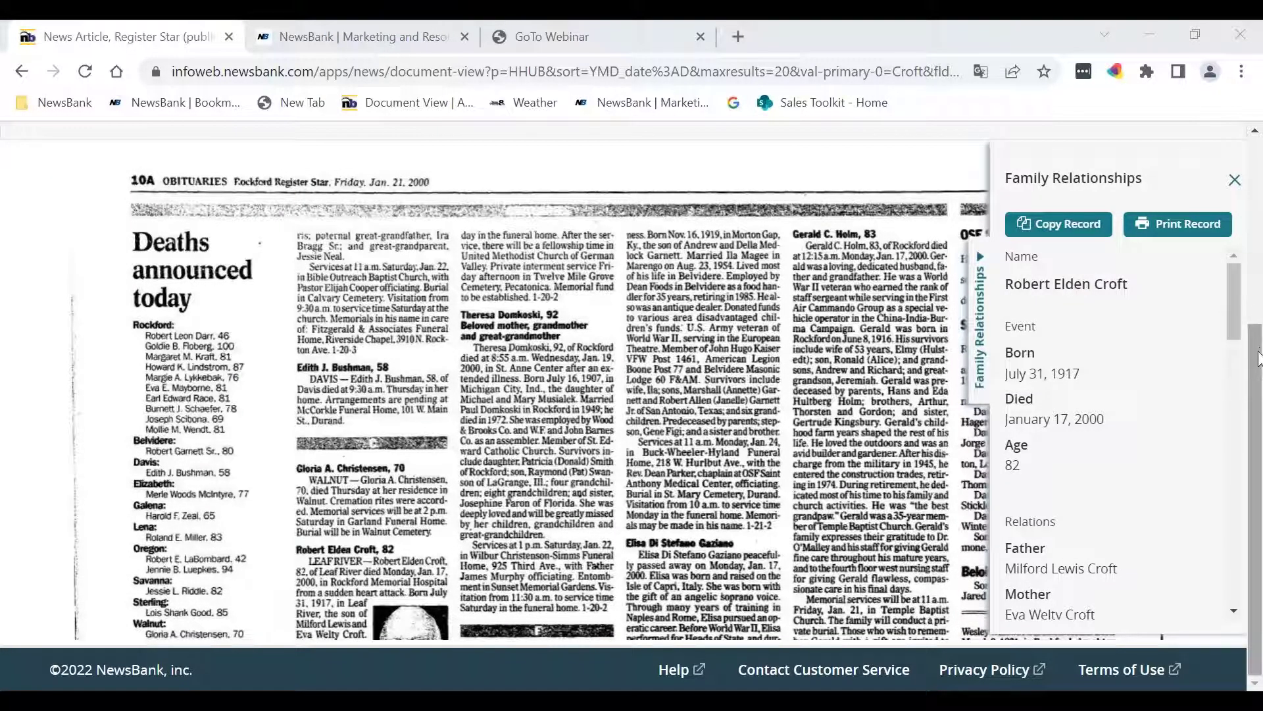
pyautogui.scroll(3, 507, 383)
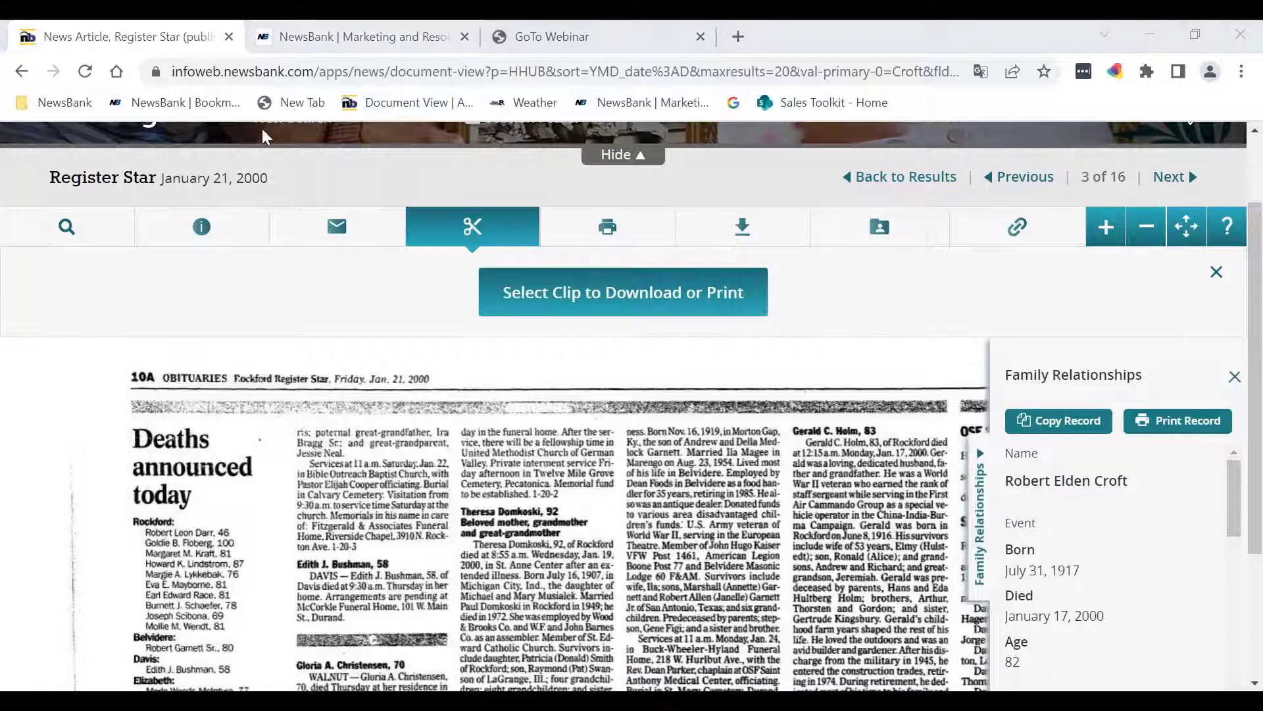
pyautogui.scroll(2, 398, 204)
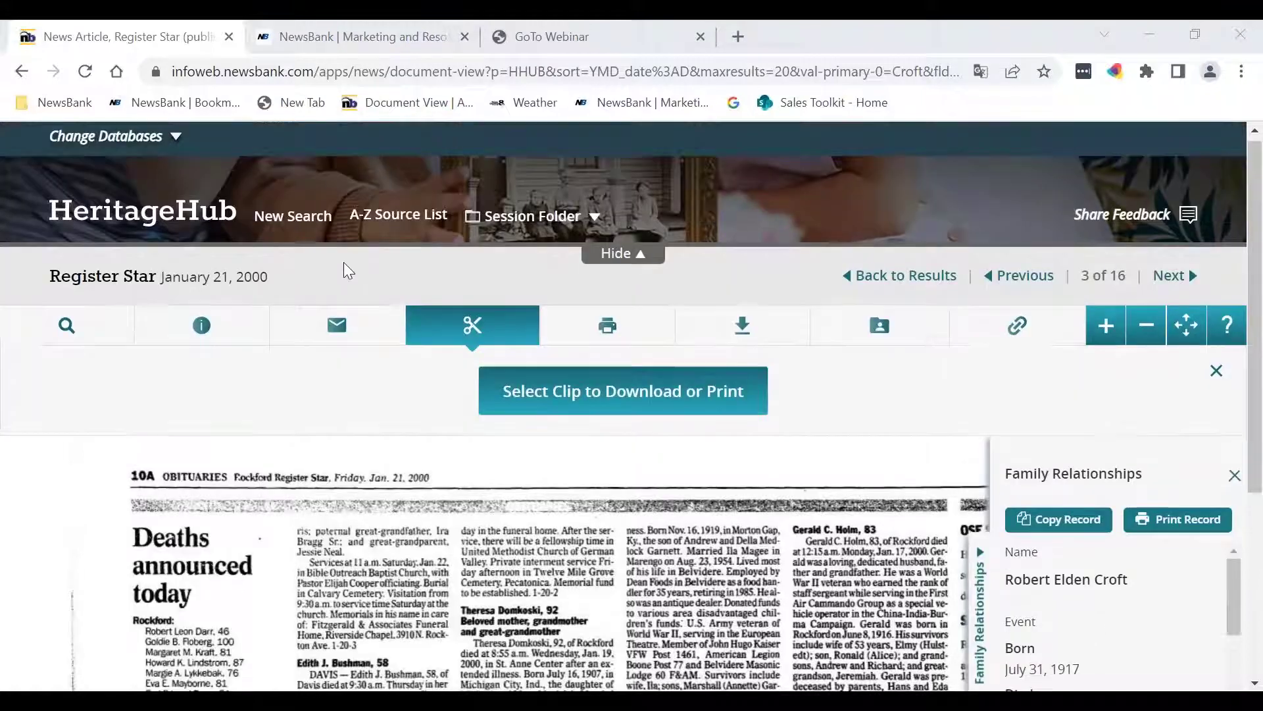
# Step: Start a new search with the person's last and first name plus keyword Illinois, and run it
pyautogui.click(298, 222)
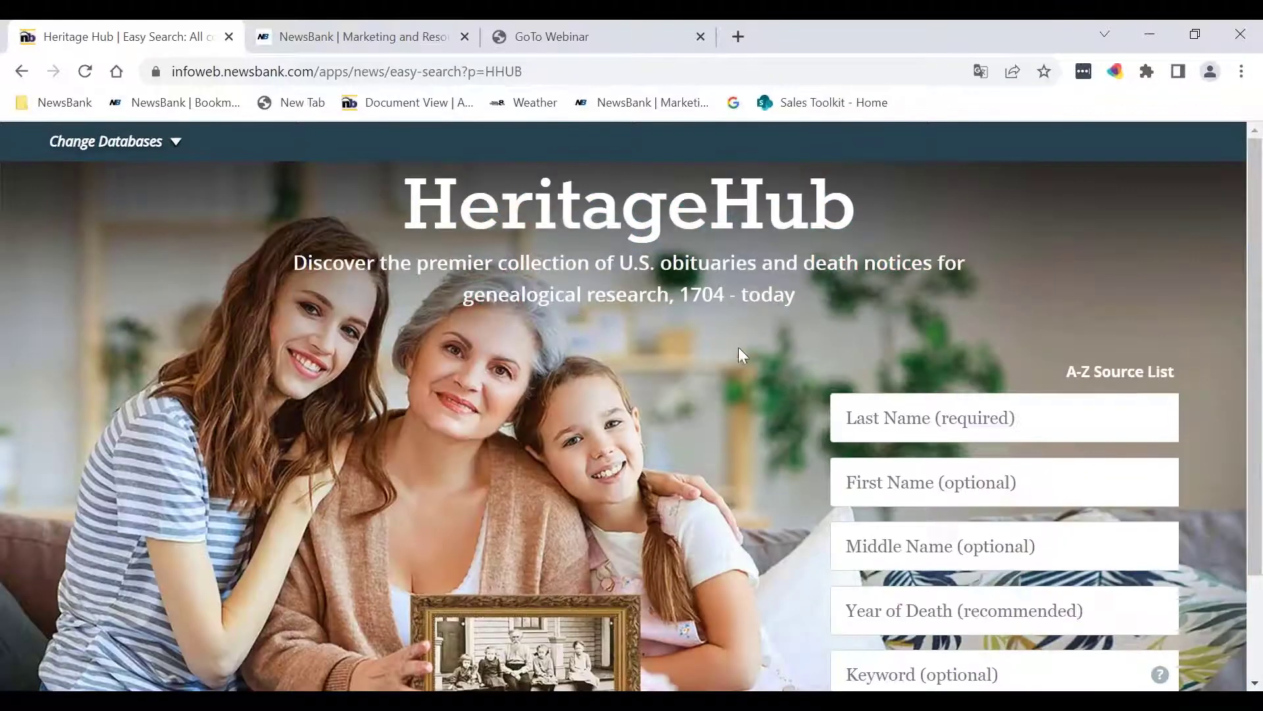
pyautogui.scroll(-2, 685, 336)
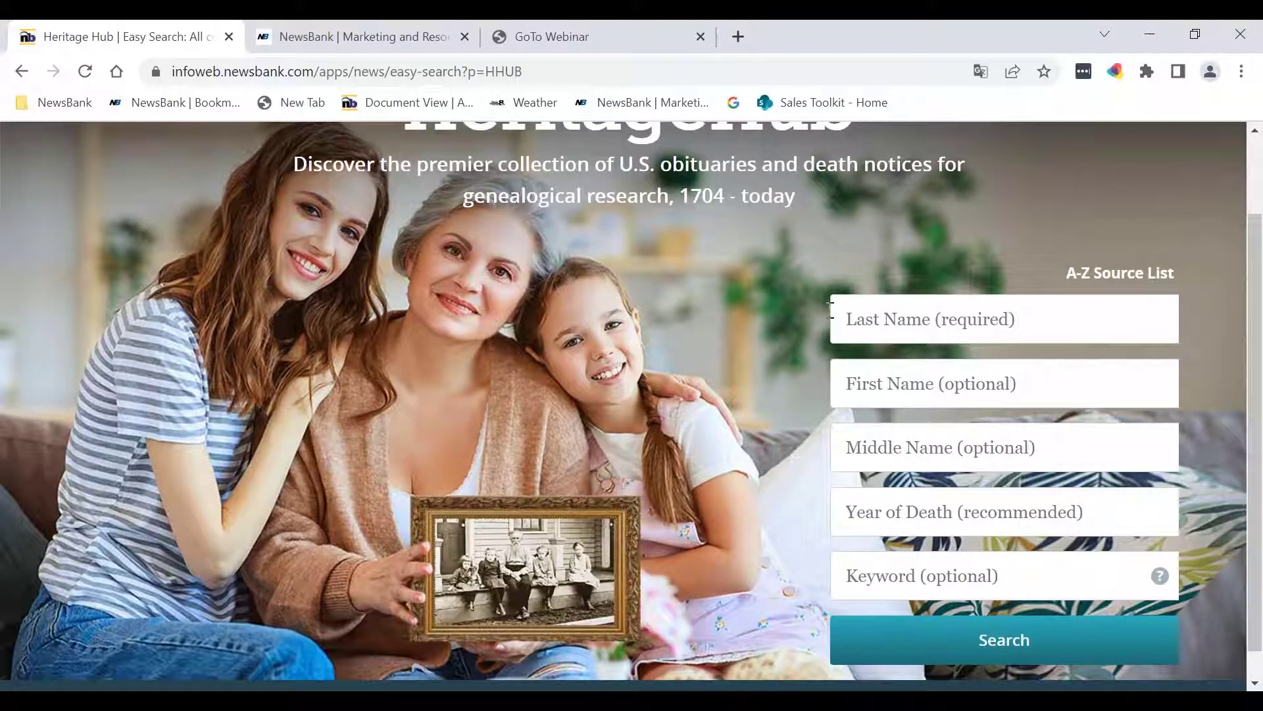
pyautogui.click(879, 320)
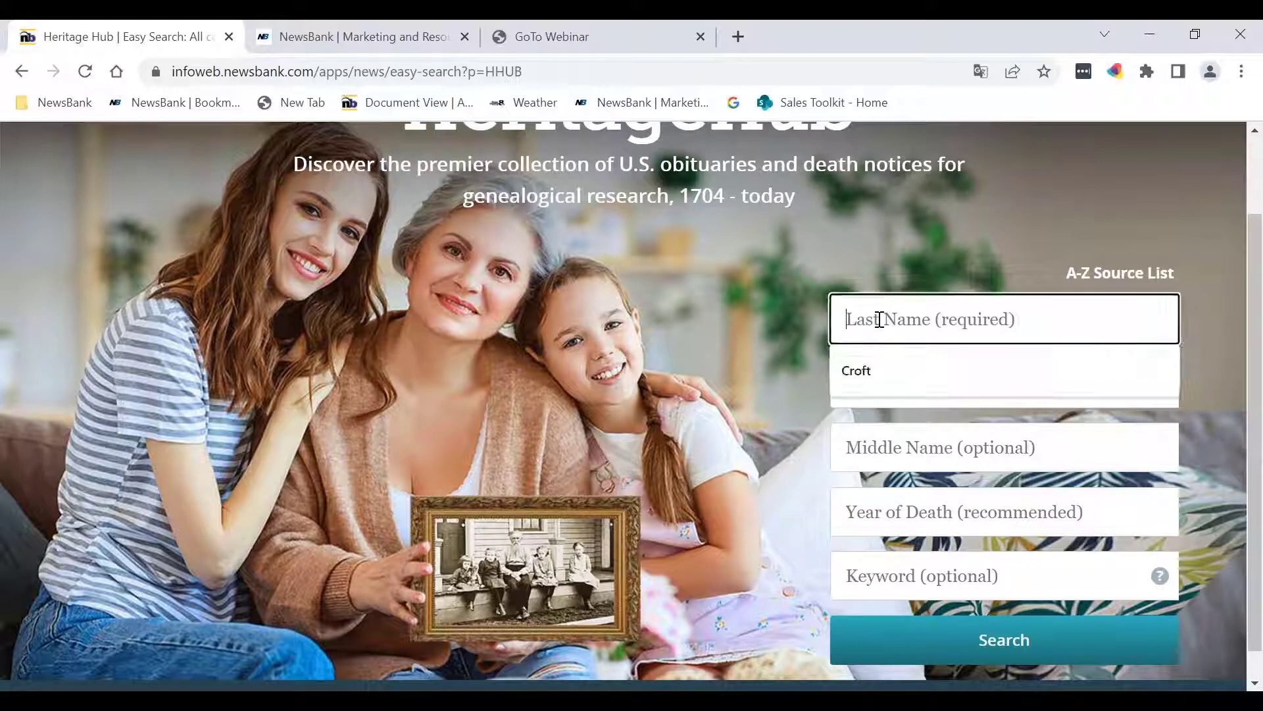
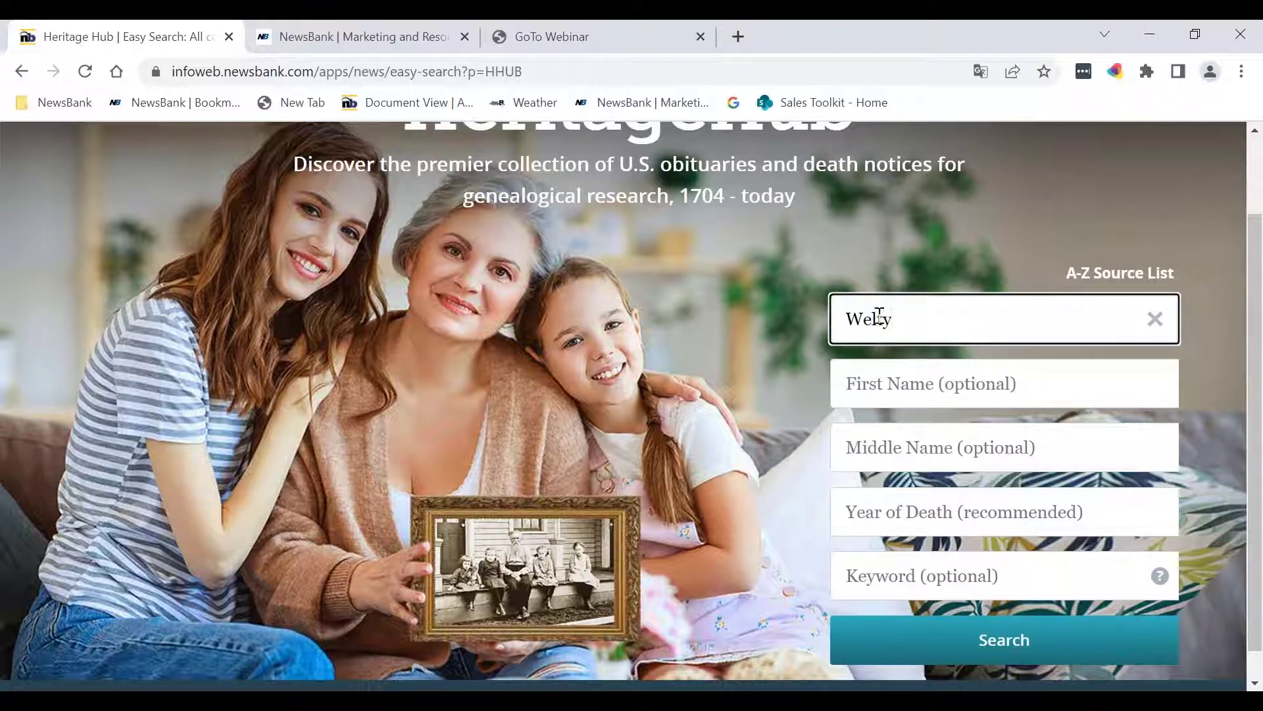
pyautogui.click(865, 385)
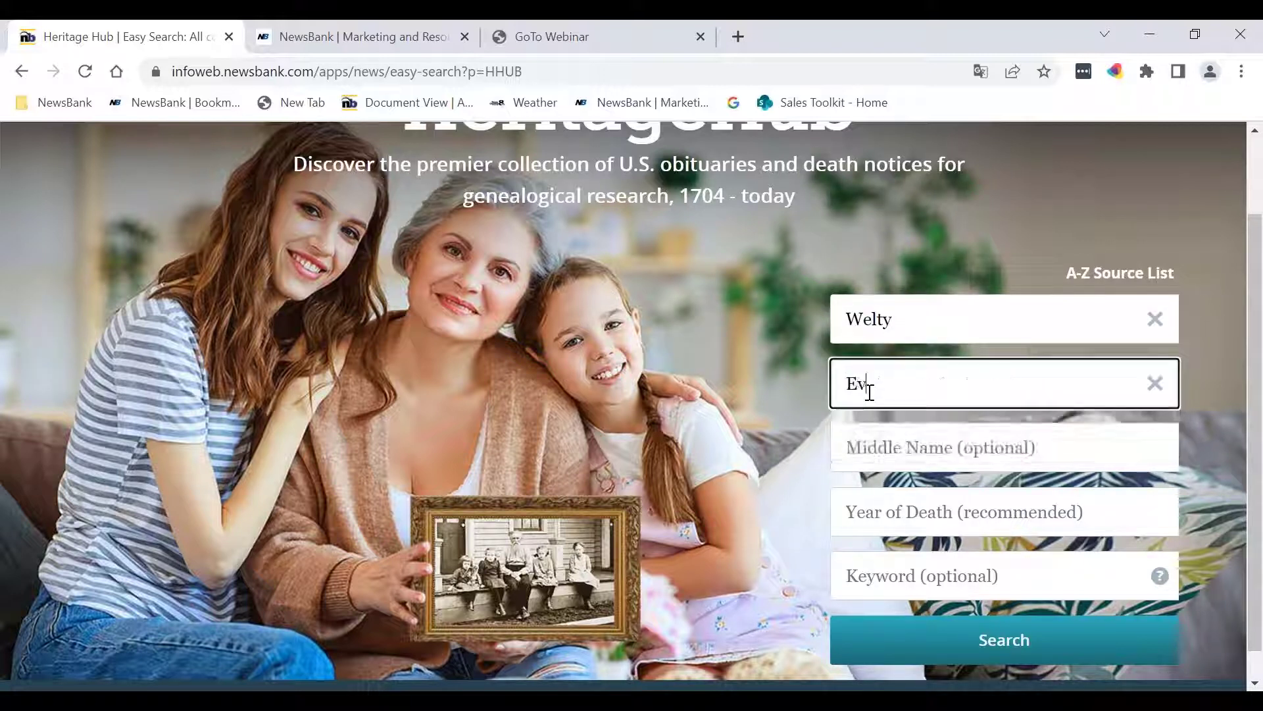
pyautogui.click(941, 566)
pyautogui.write('Illinois')
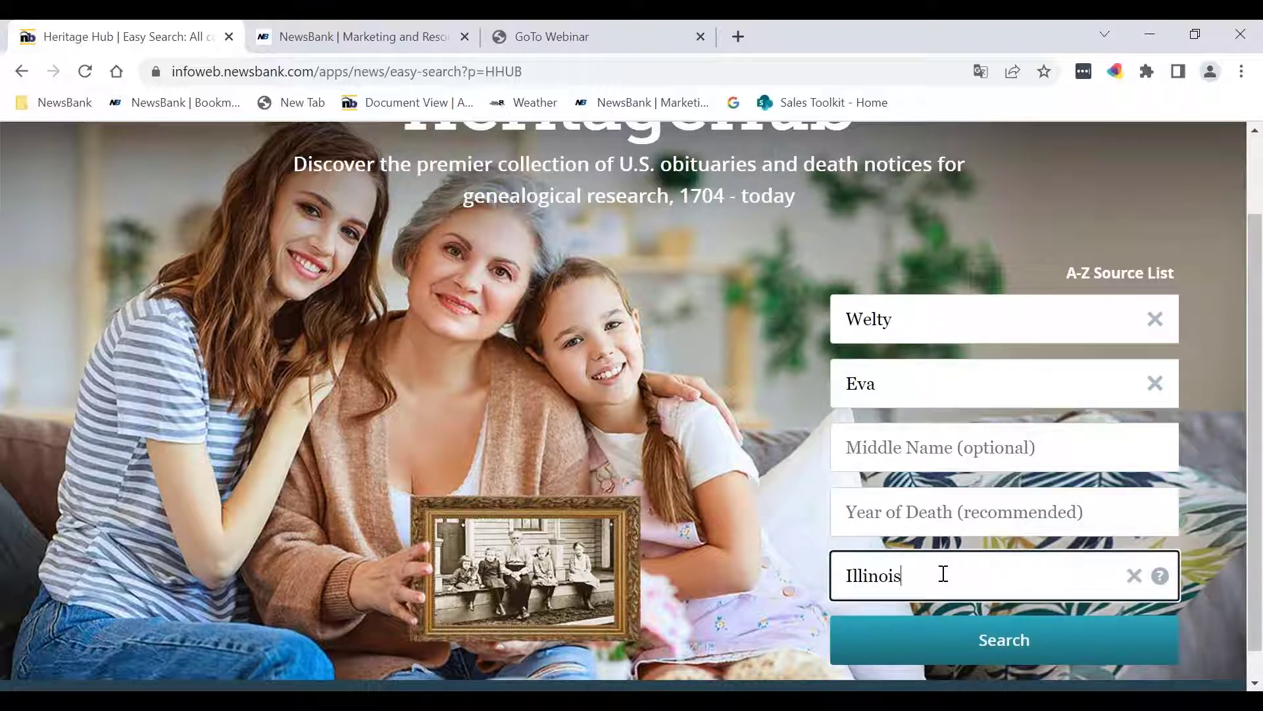
pyautogui.click(1009, 653)
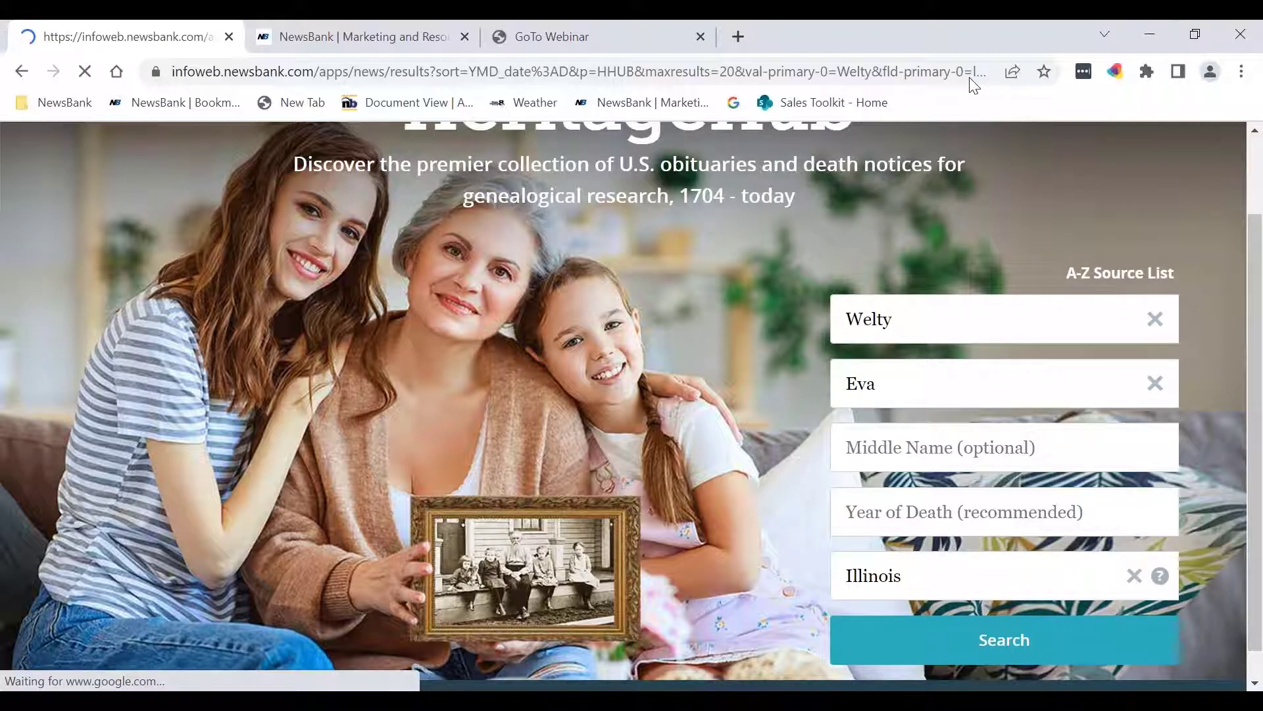
# Step: Expand the 1928 result's full relatives list, then open its April 2, 1928 Daily Register-Gazette article
pyautogui.scroll(-6, 1154, 256)
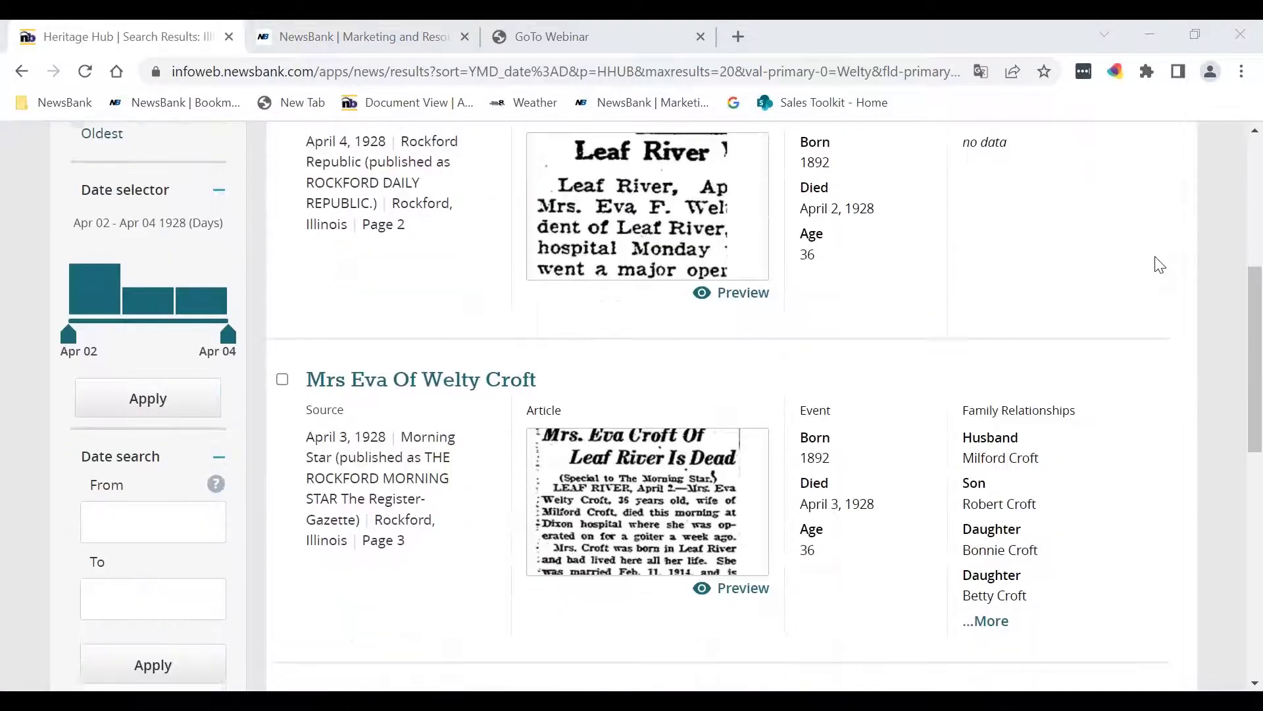
pyautogui.scroll(-8, 1160, 265)
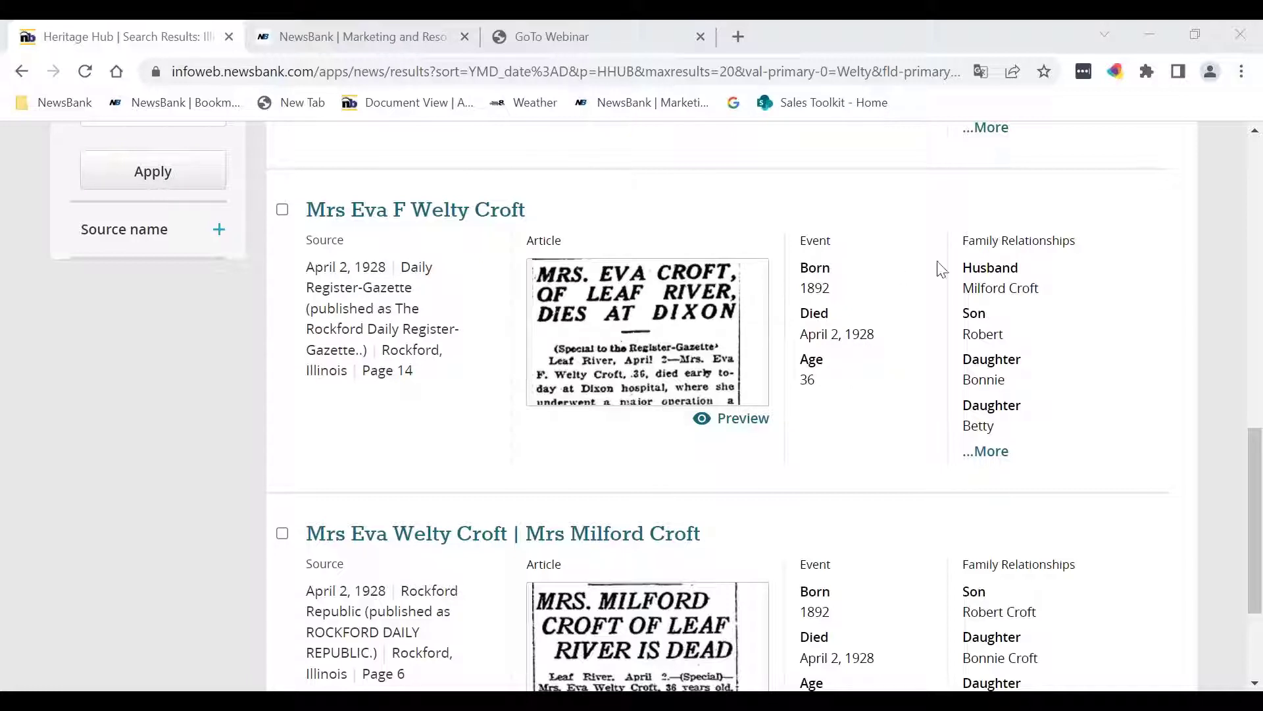
pyautogui.click(998, 457)
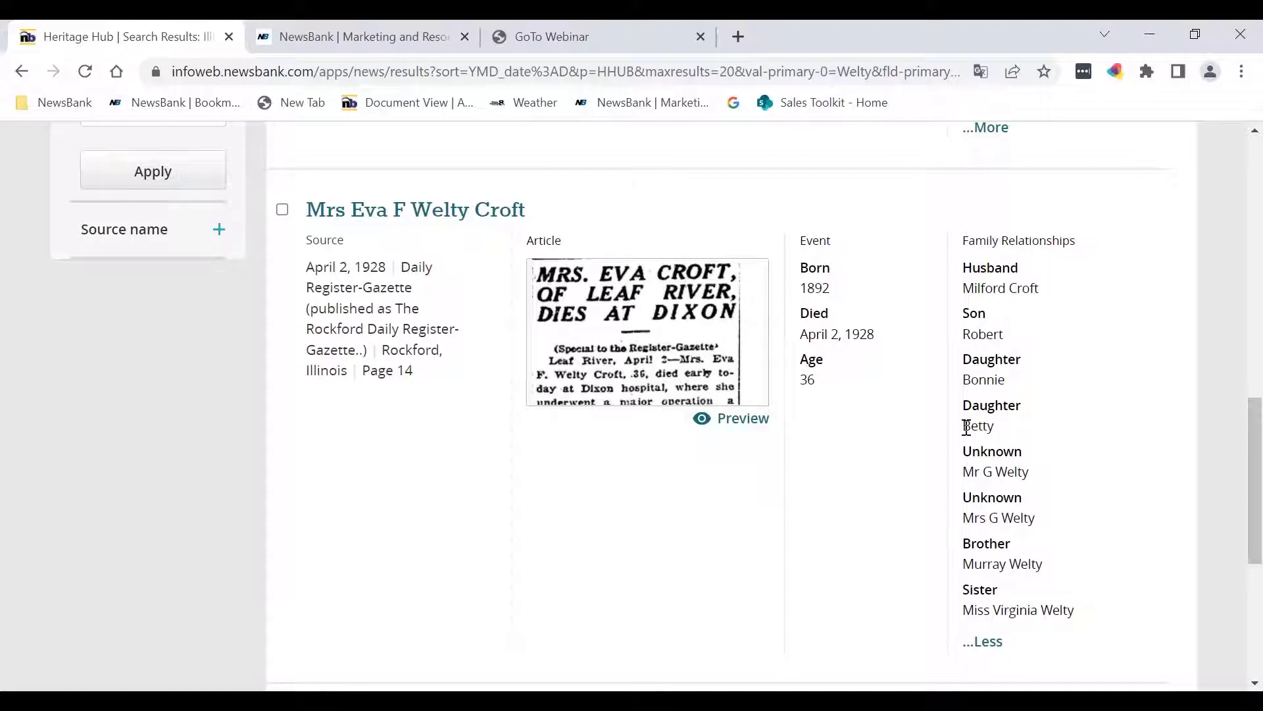
pyautogui.click(638, 372)
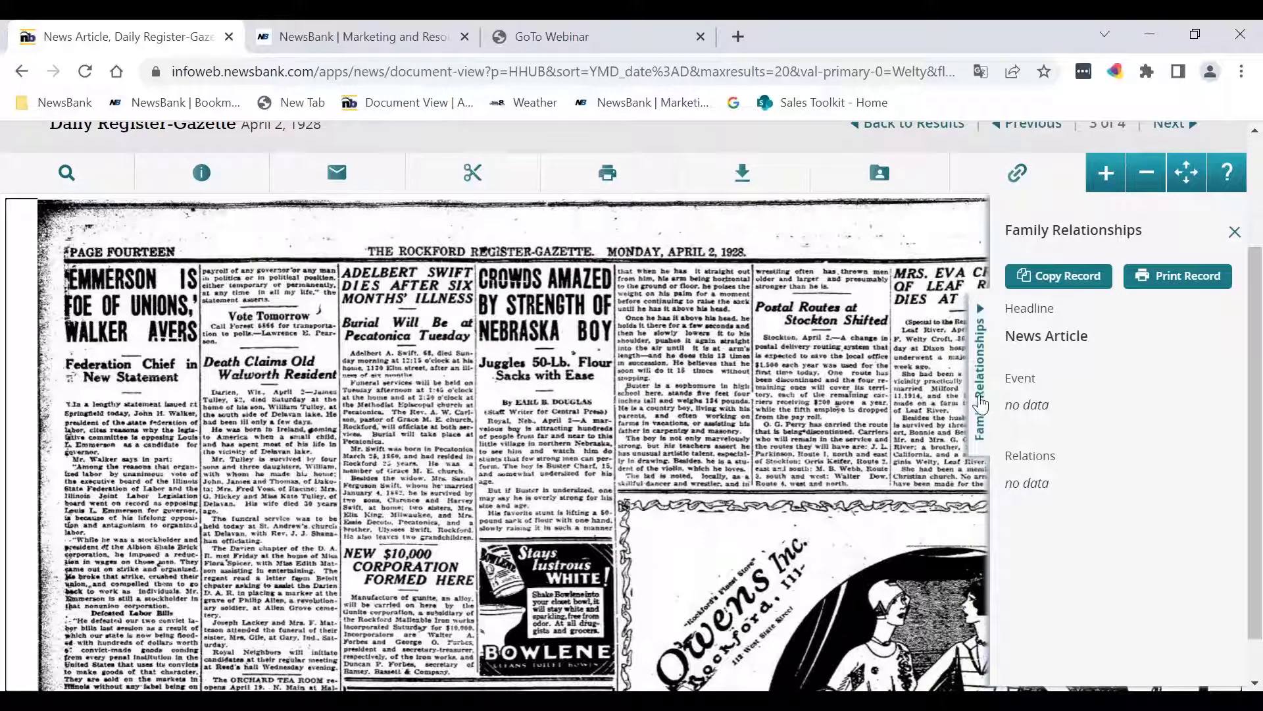
# Step: Collapse the Family Relationships panel, zoom in once, then zoom out three steps to the whole page 14
pyautogui.click(980, 402)
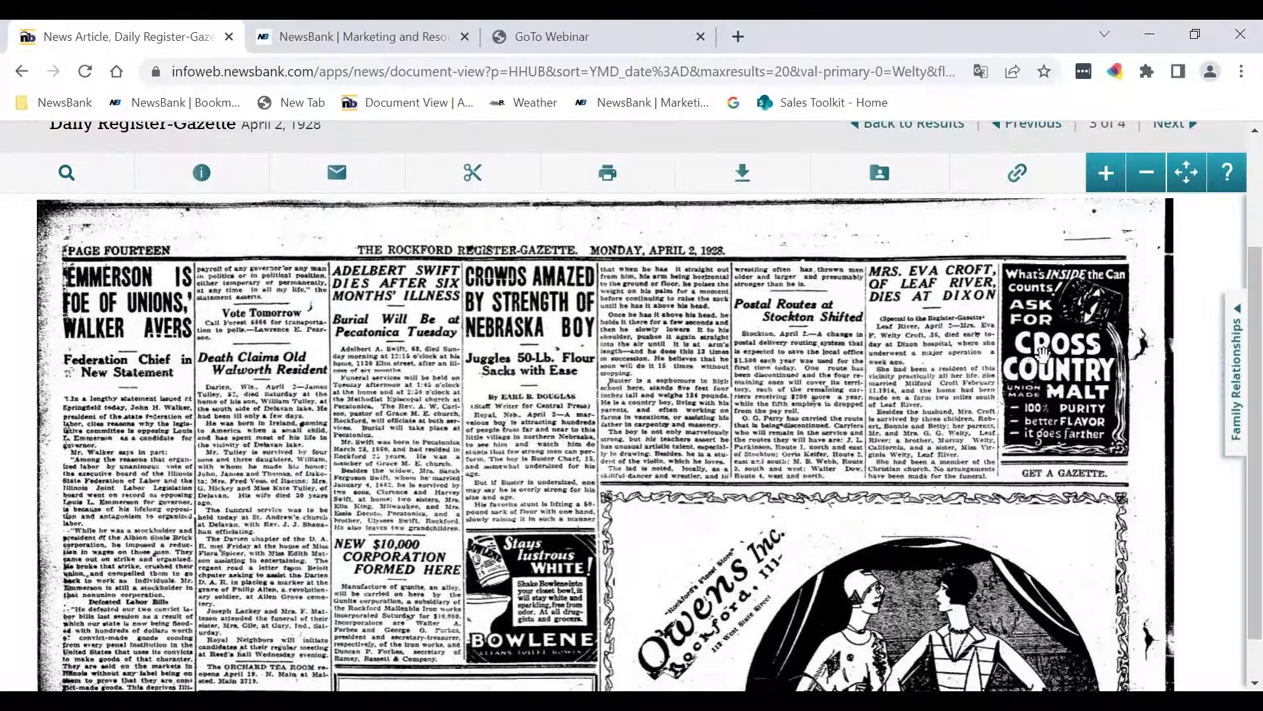
pyautogui.click(1108, 187)
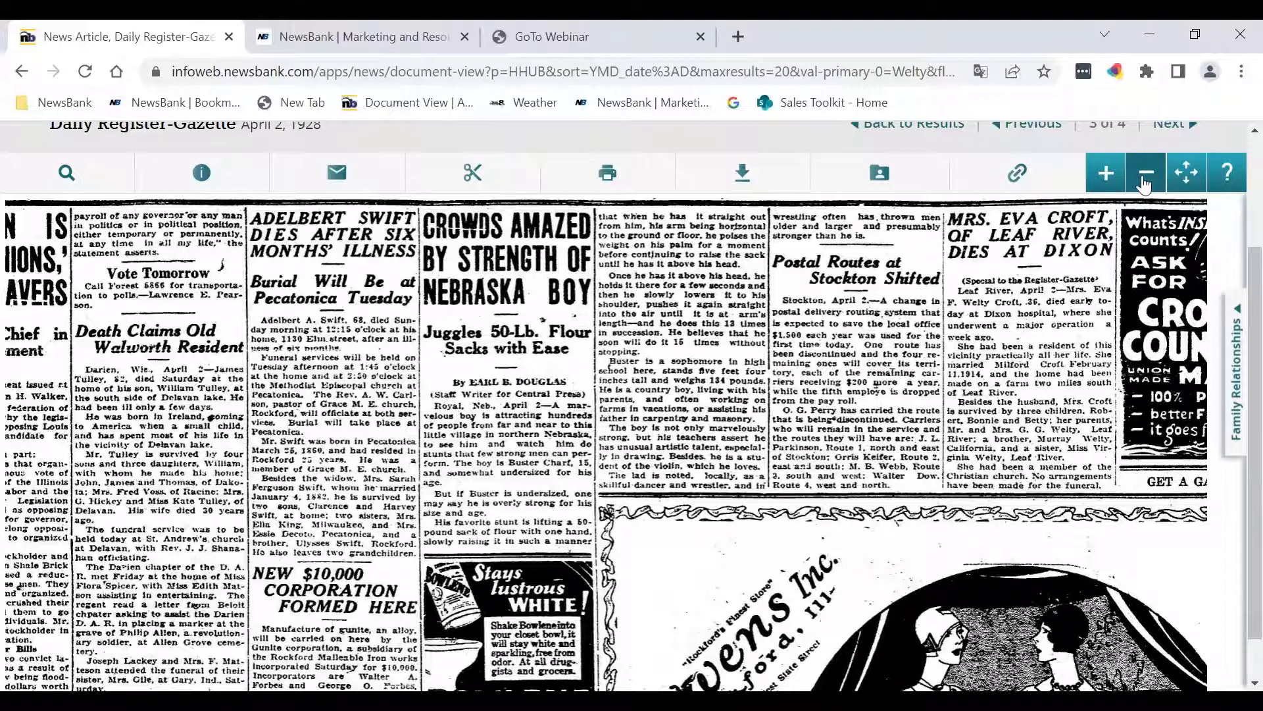
pyautogui.click(1145, 175)
pyautogui.click(1144, 175)
pyautogui.click(1145, 175)
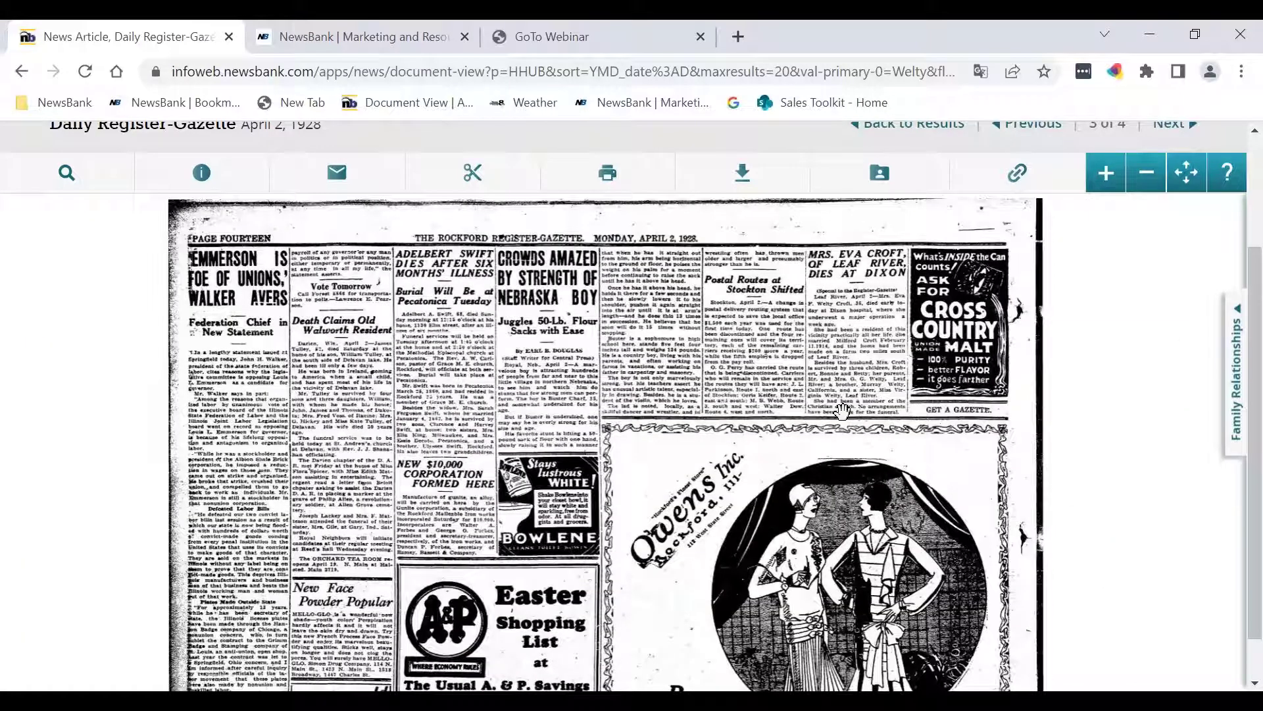
pyautogui.scroll(-1, 754, 353)
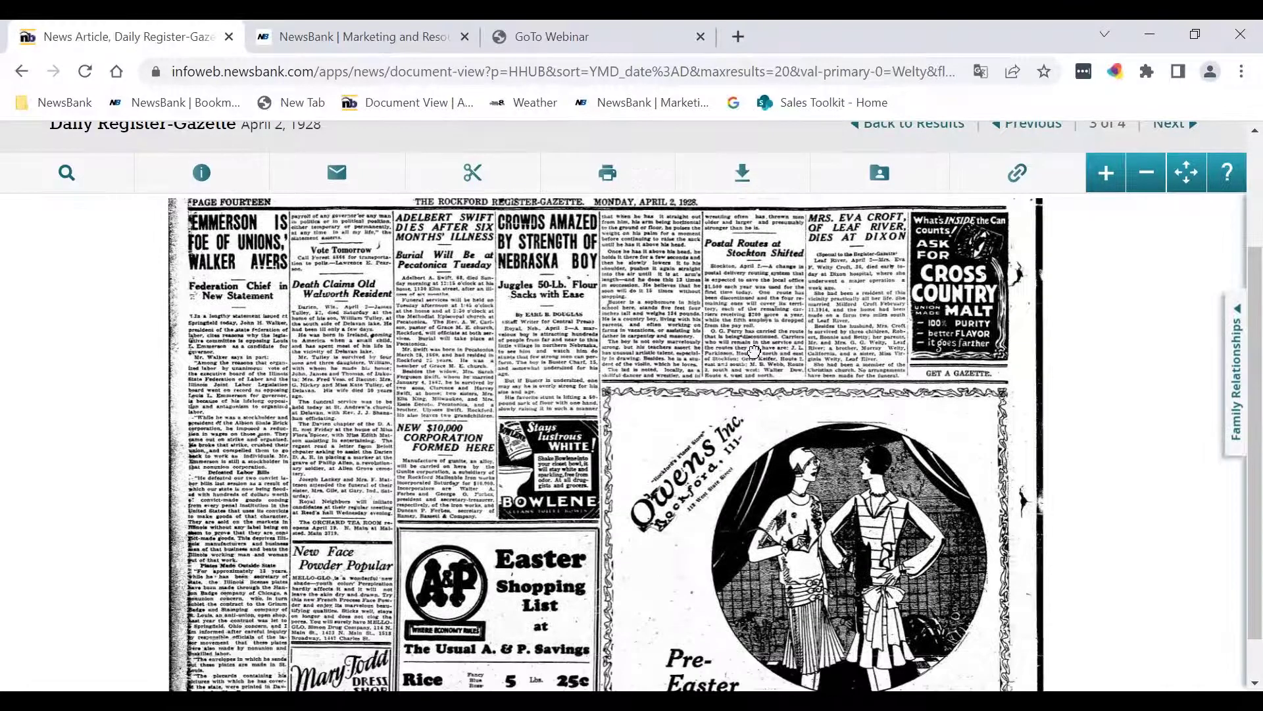
pyautogui.scroll(-3, 754, 353)
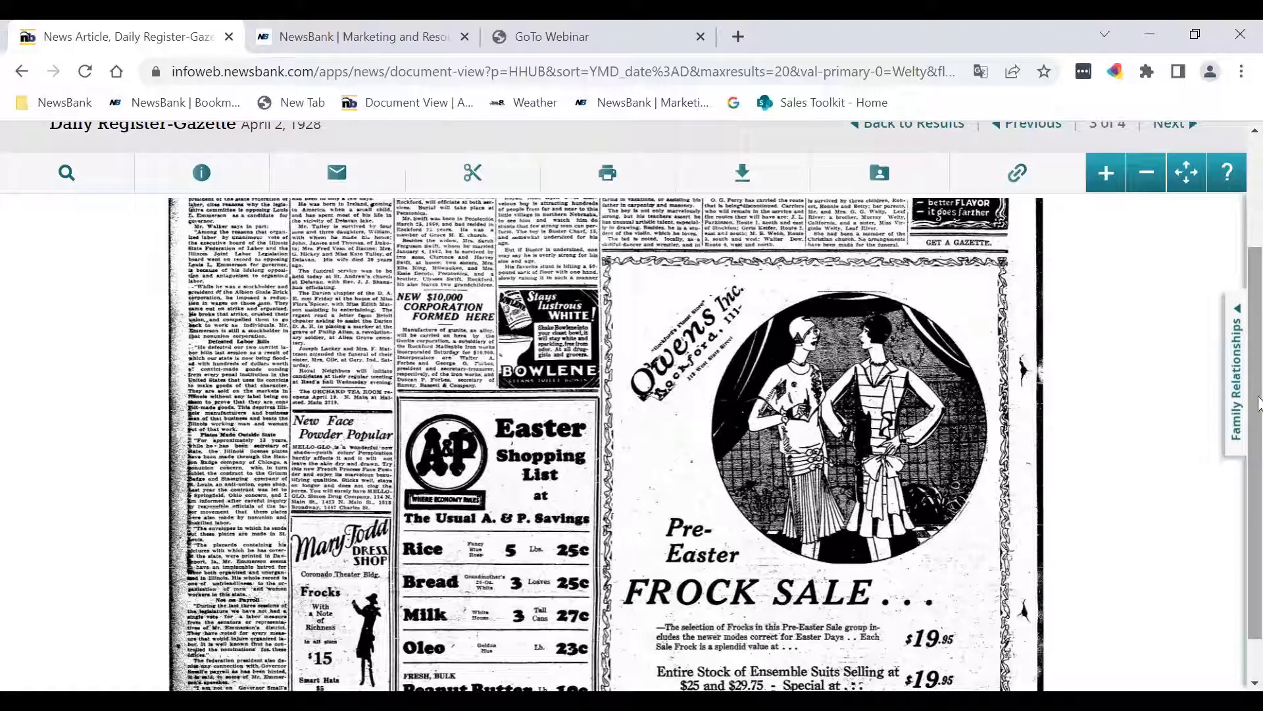
pyautogui.scroll(-1, 1250, 405)
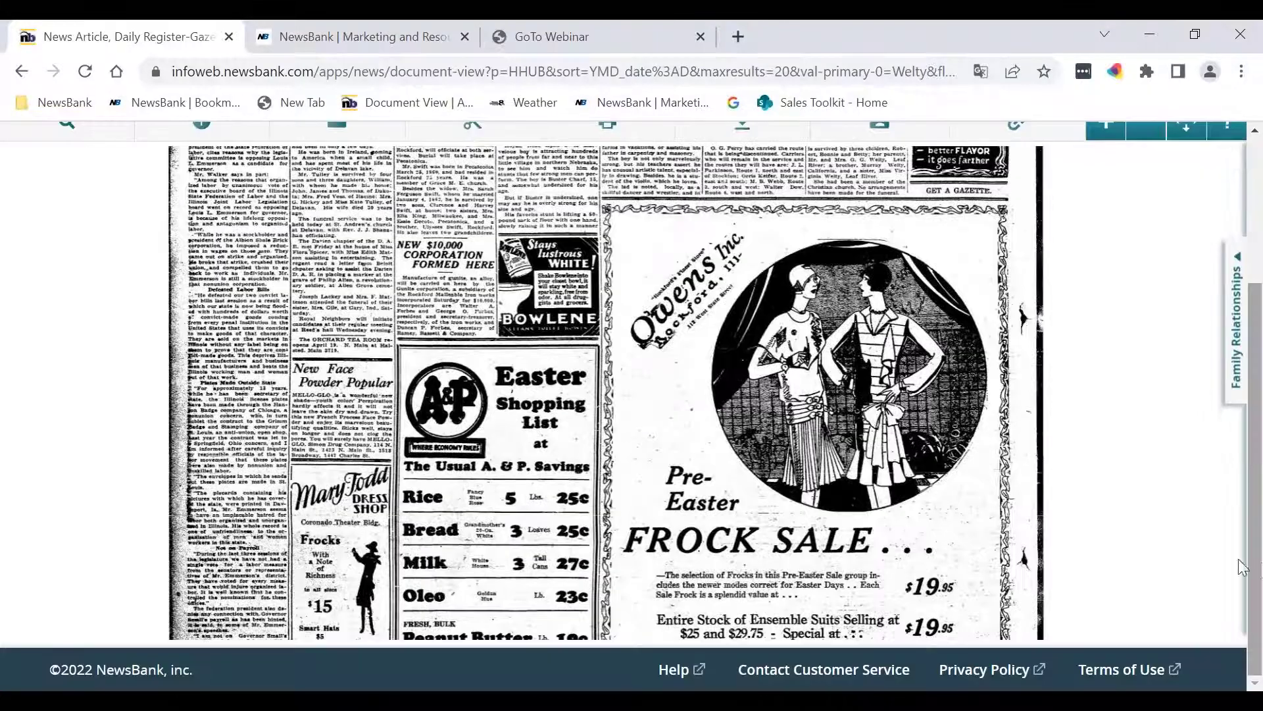
pyautogui.scroll(-5, 777, 409)
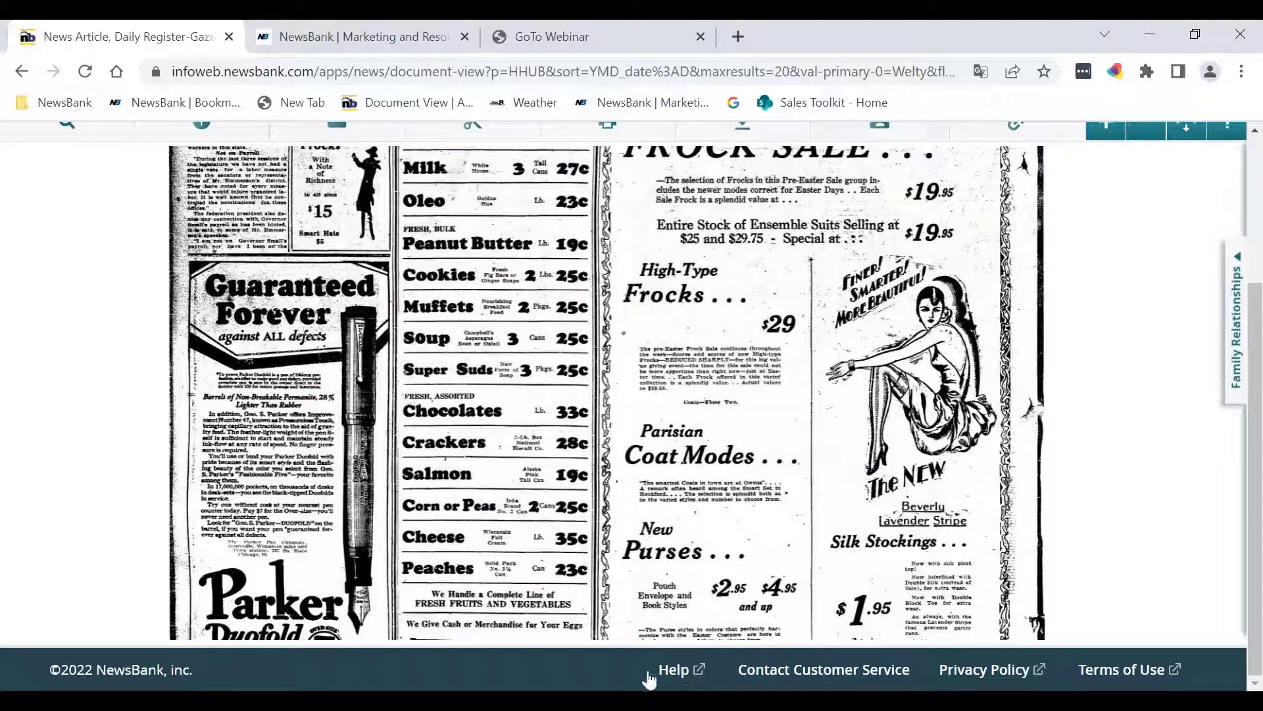
# Step: Open the 29-page HeritageHub help PDF from the footer and scroll through its Table of Contents
pyautogui.click(700, 678)
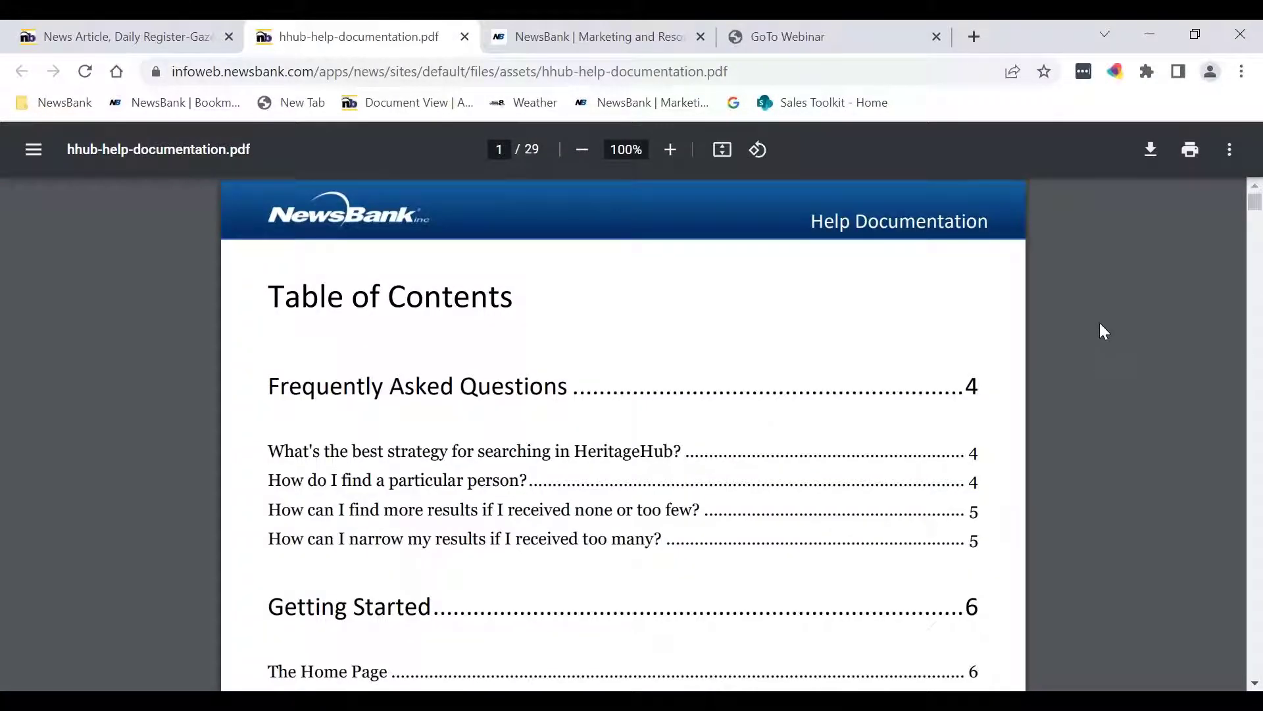
pyautogui.scroll(-2, 1081, 365)
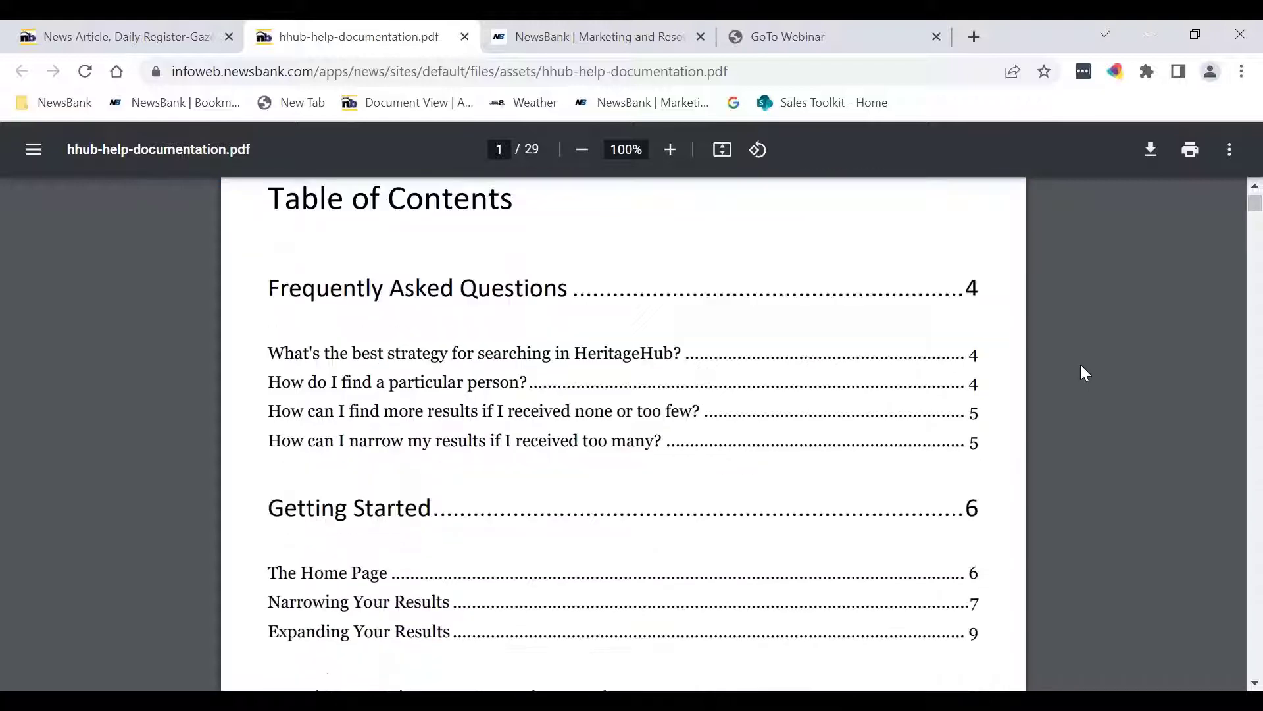
pyautogui.scroll(-2, 1080, 373)
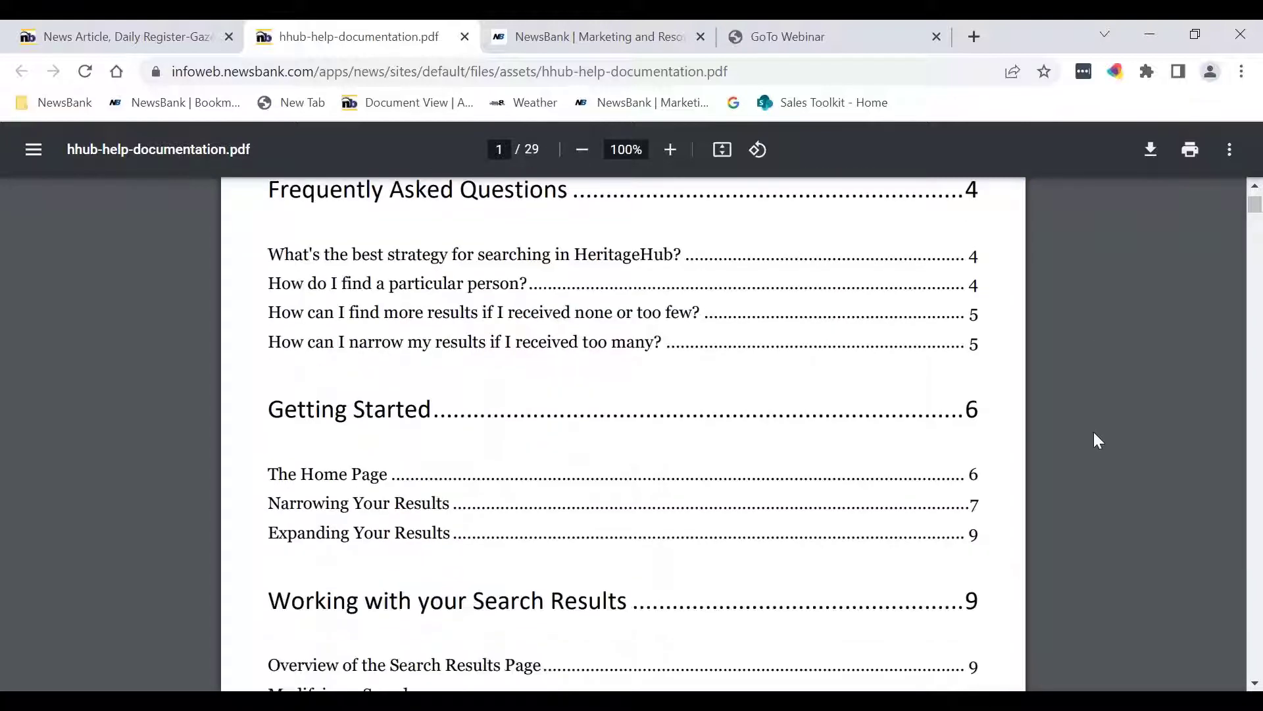
pyautogui.scroll(-2, 1089, 429)
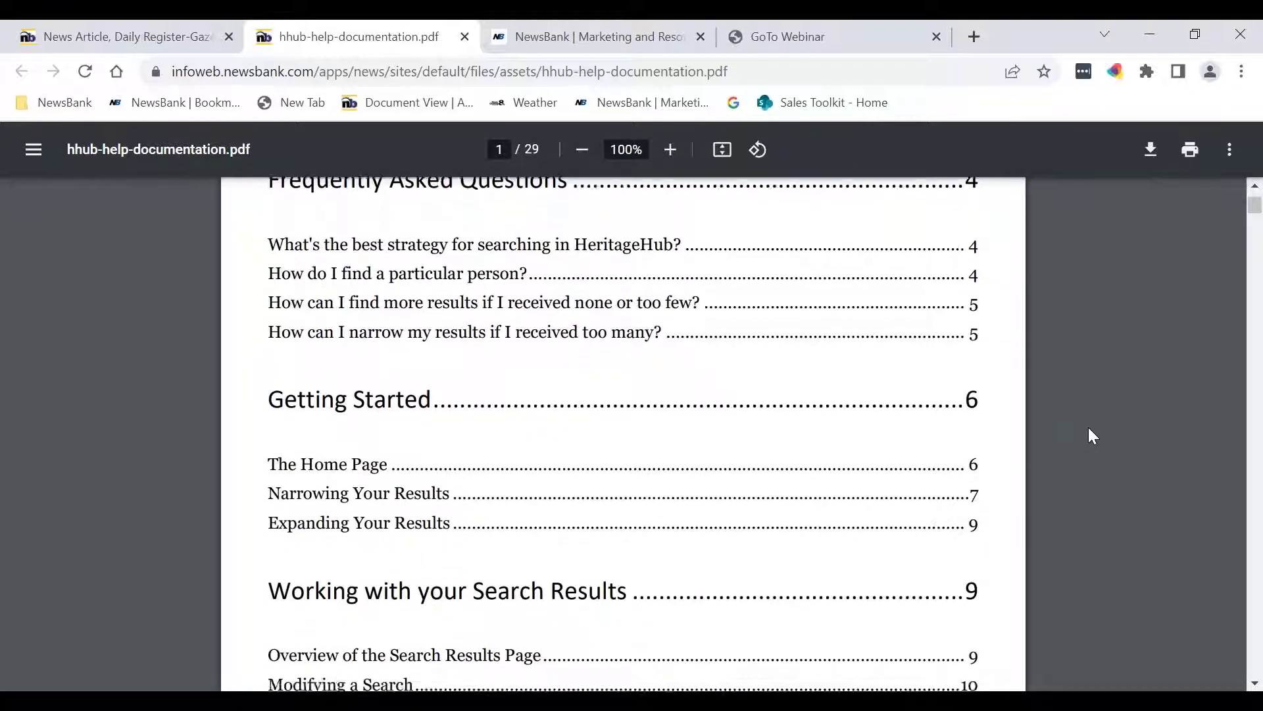
pyautogui.scroll(-2, 1088, 429)
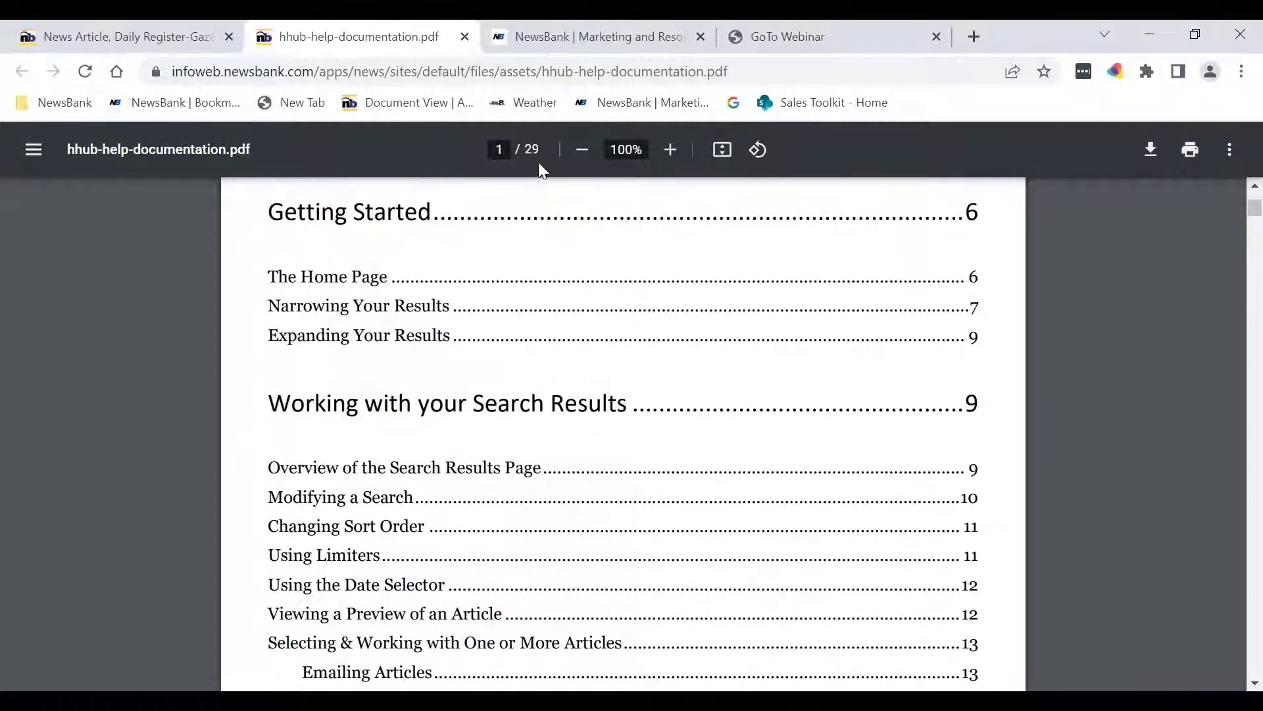